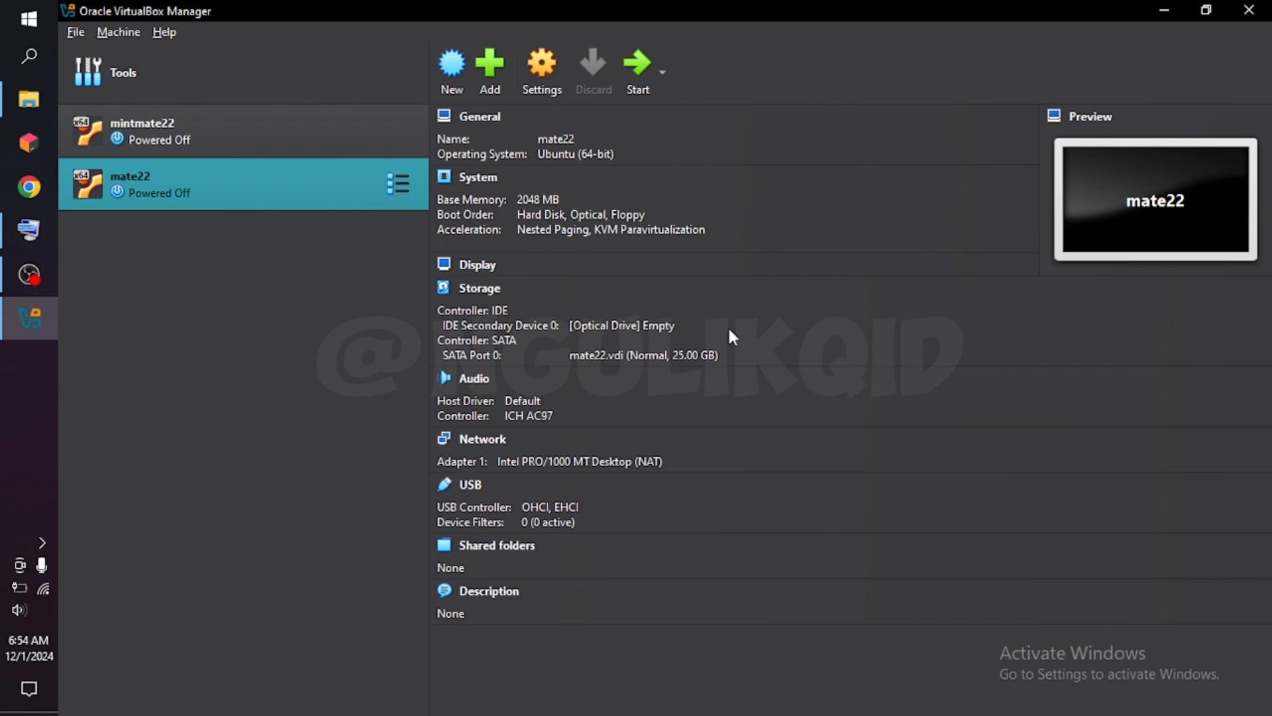
Start the mate22 virtual machine and accept switching its window to Scale mode.
left_click(639, 69)
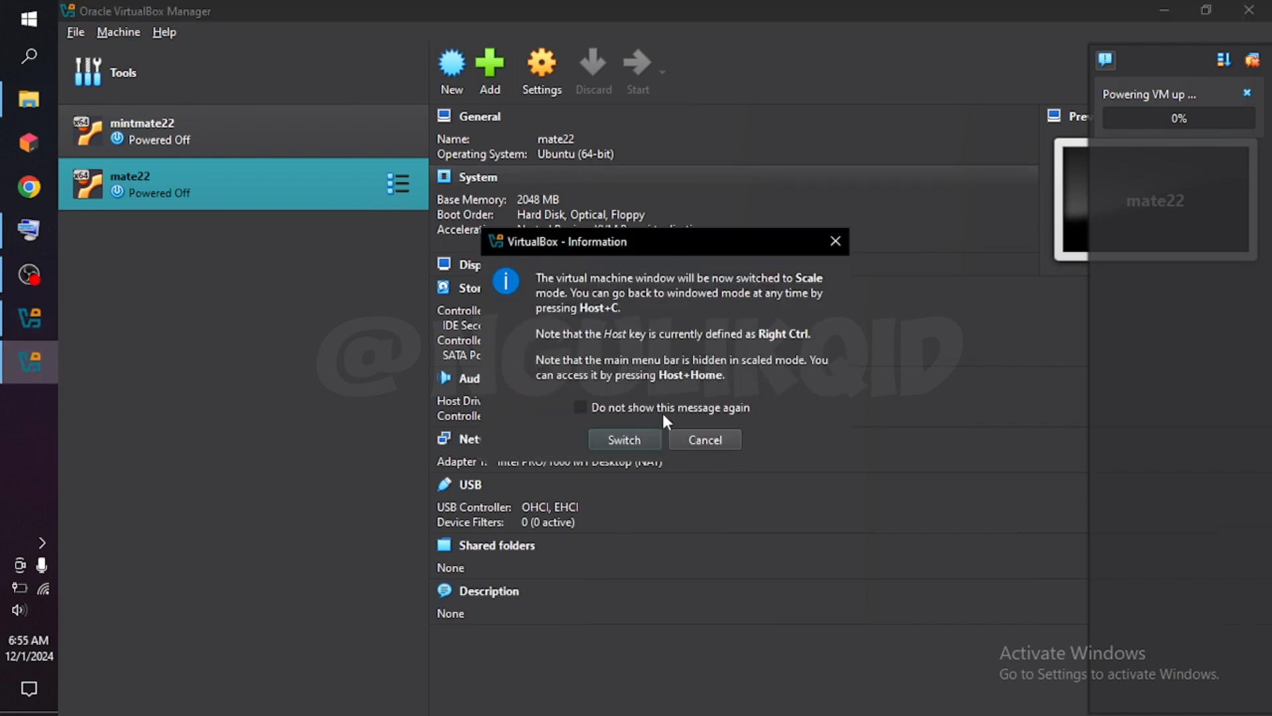
left_click(633, 442)
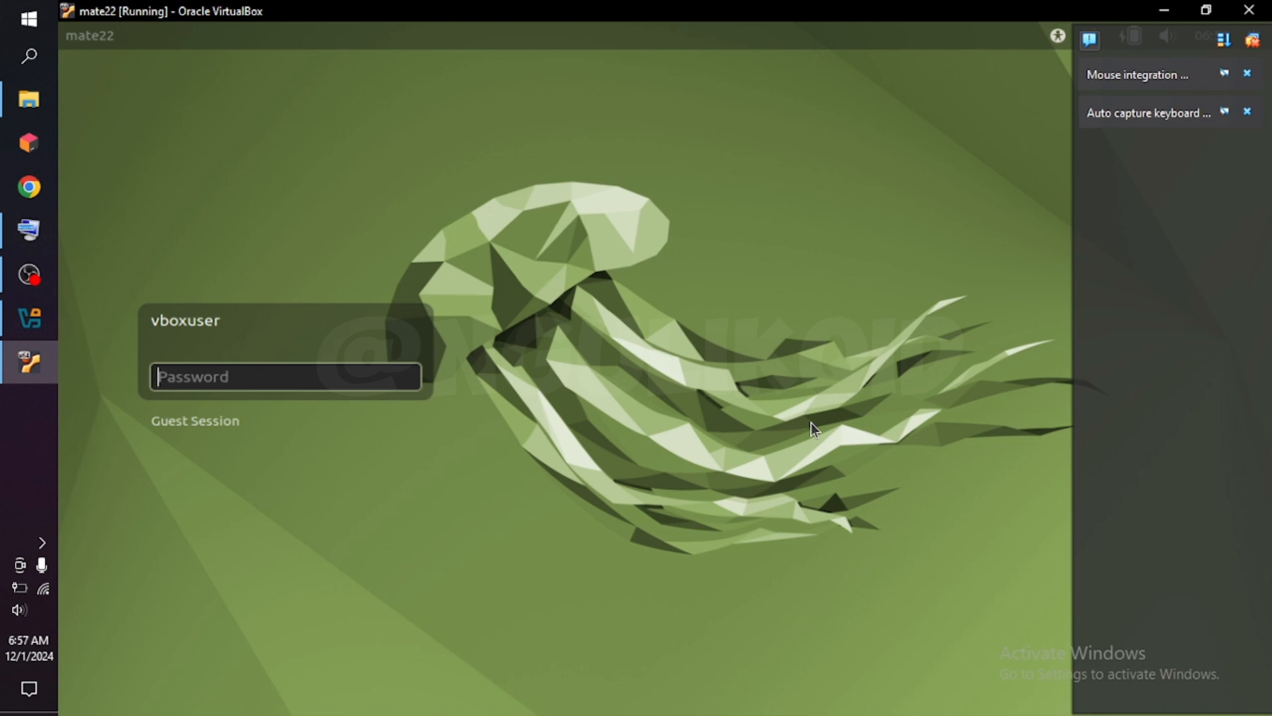
Try to log in to the vboxuser account with the account password.
type("changeme")
key("Return")
Enter the vboxuser account password again and submit the login.
type("changeme")
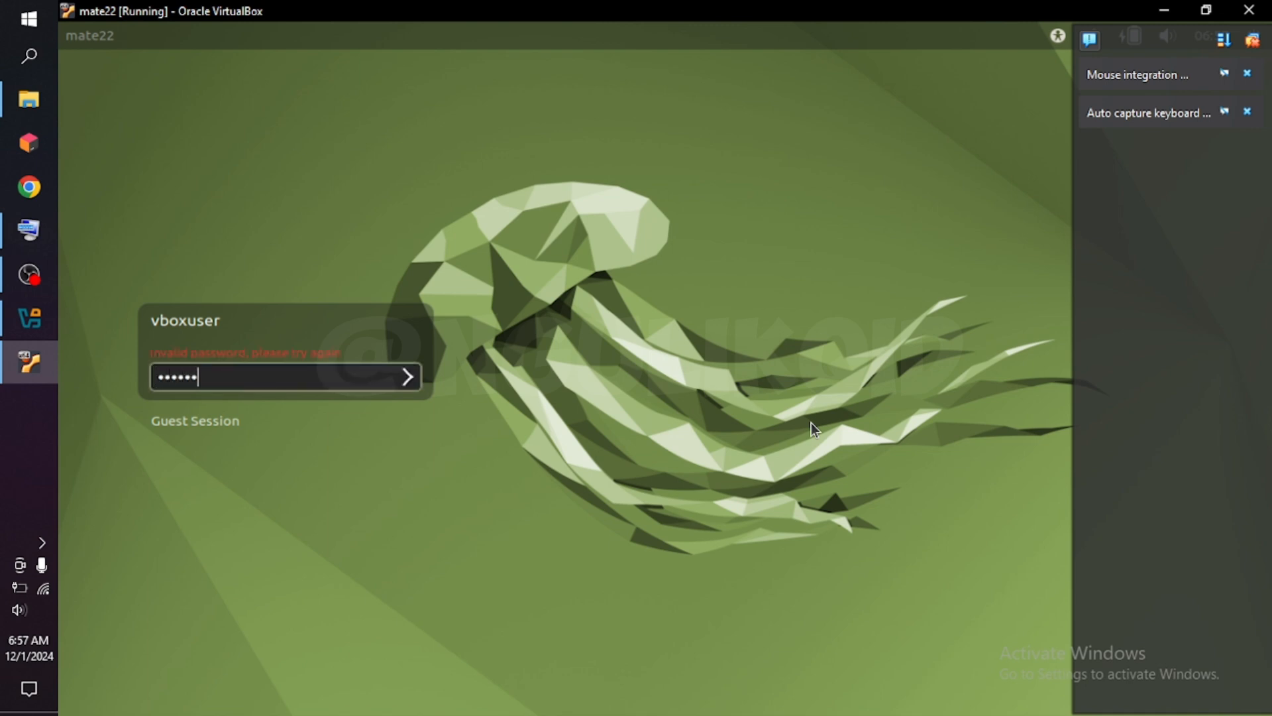
key("Return")
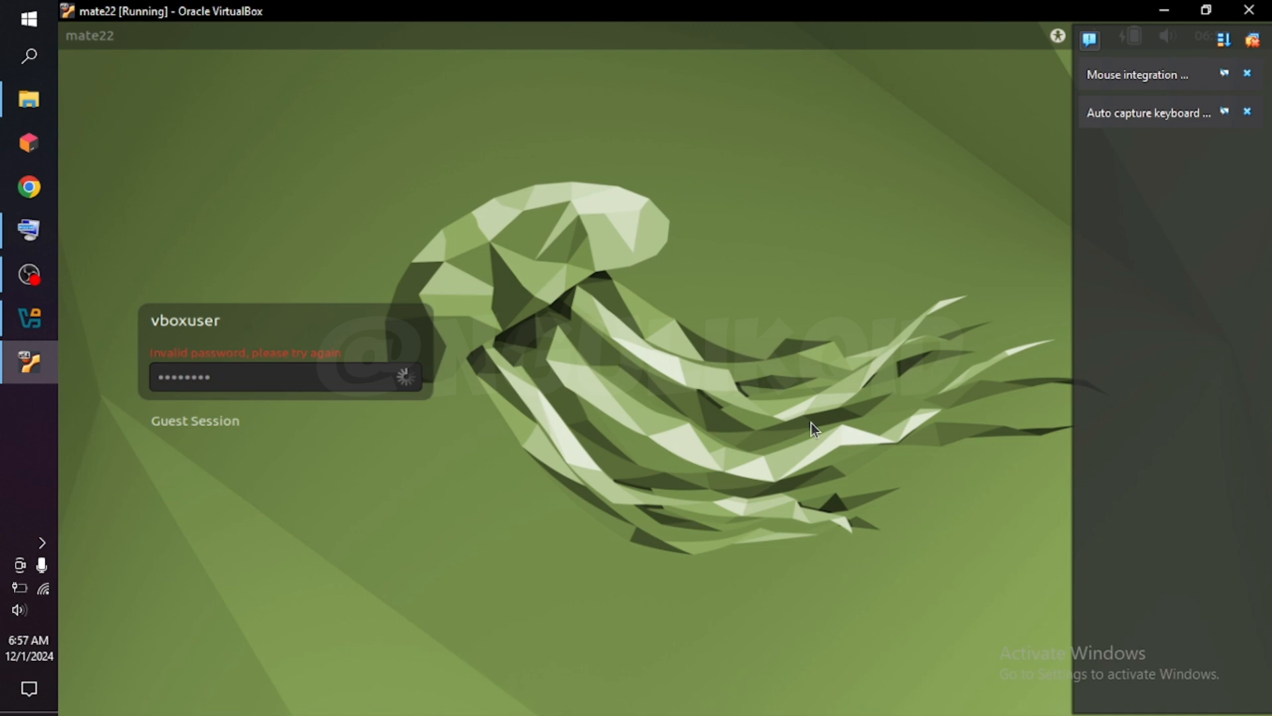
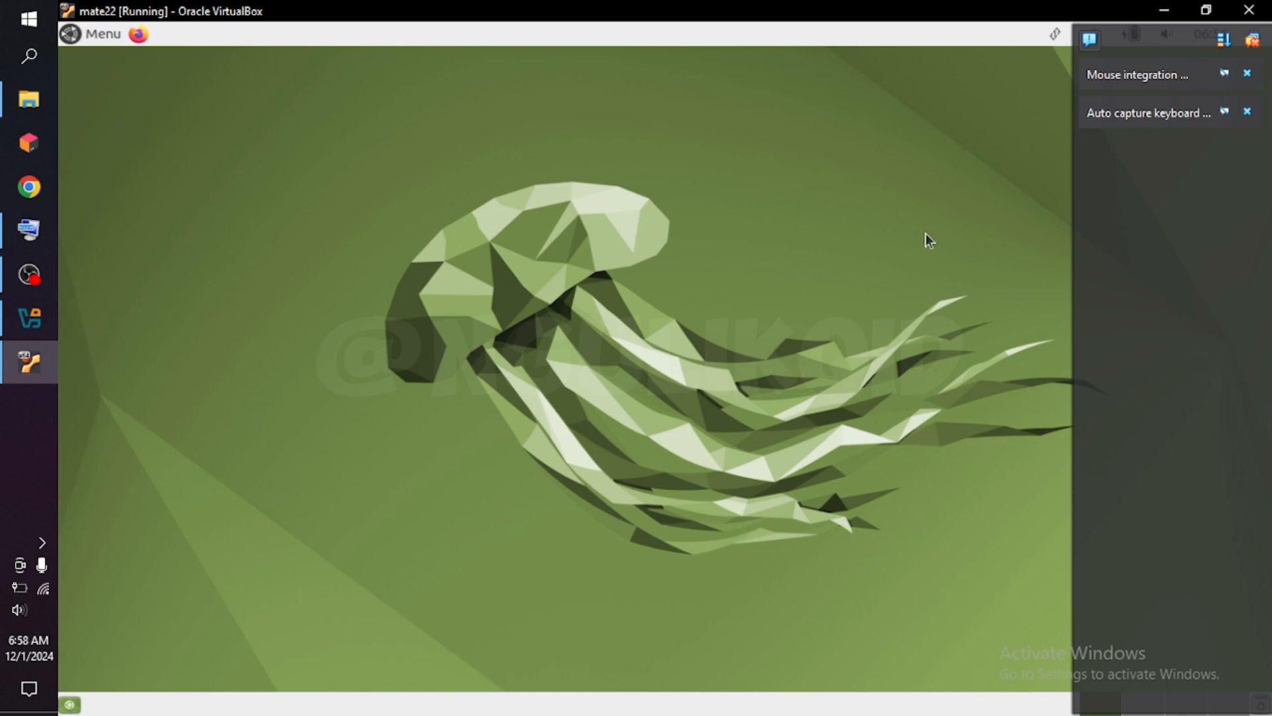
Dismiss the virtual machine's notification messages and close the Ubuntu MATE Welcome window.
left_click(1254, 41)
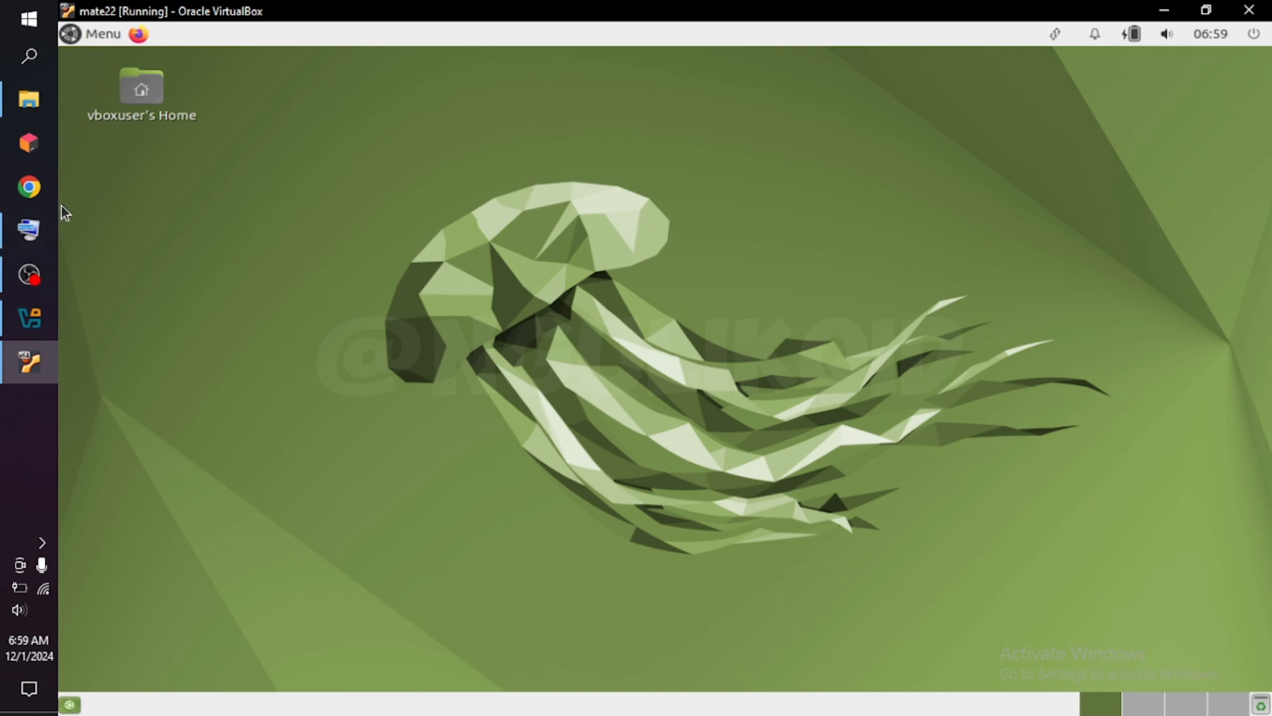
left_click(78, 37)
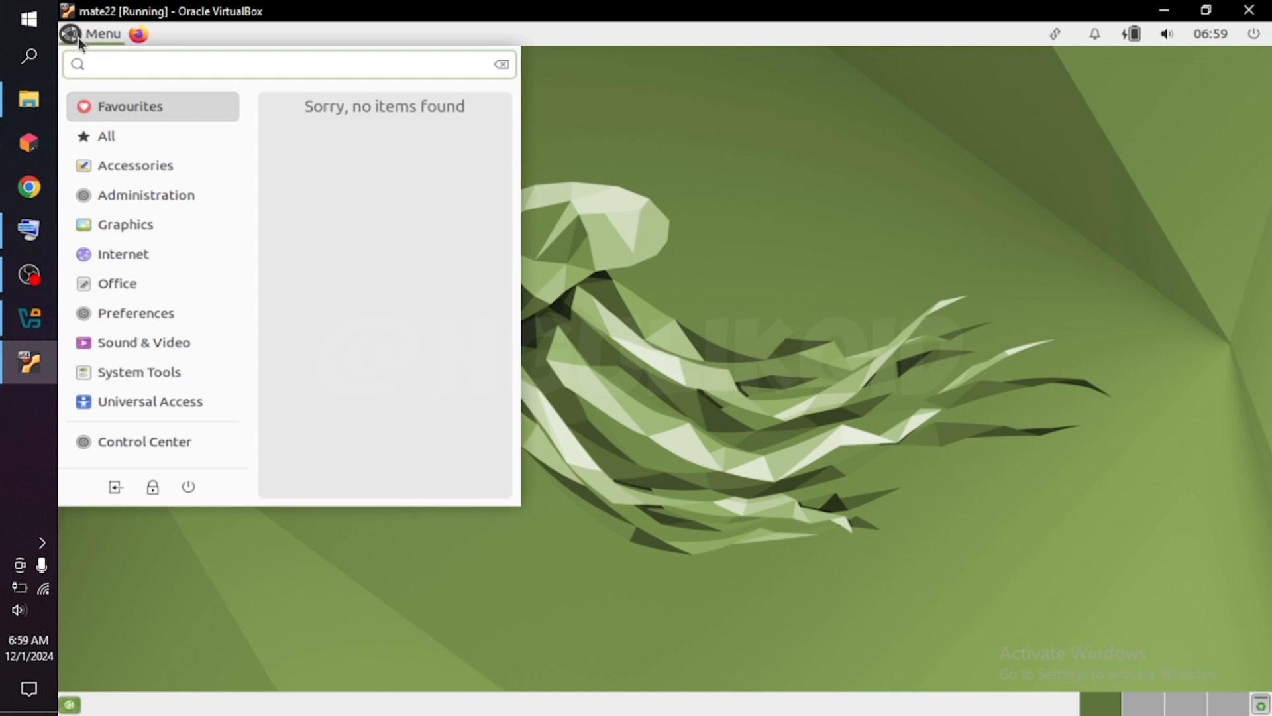
left_click(78, 38)
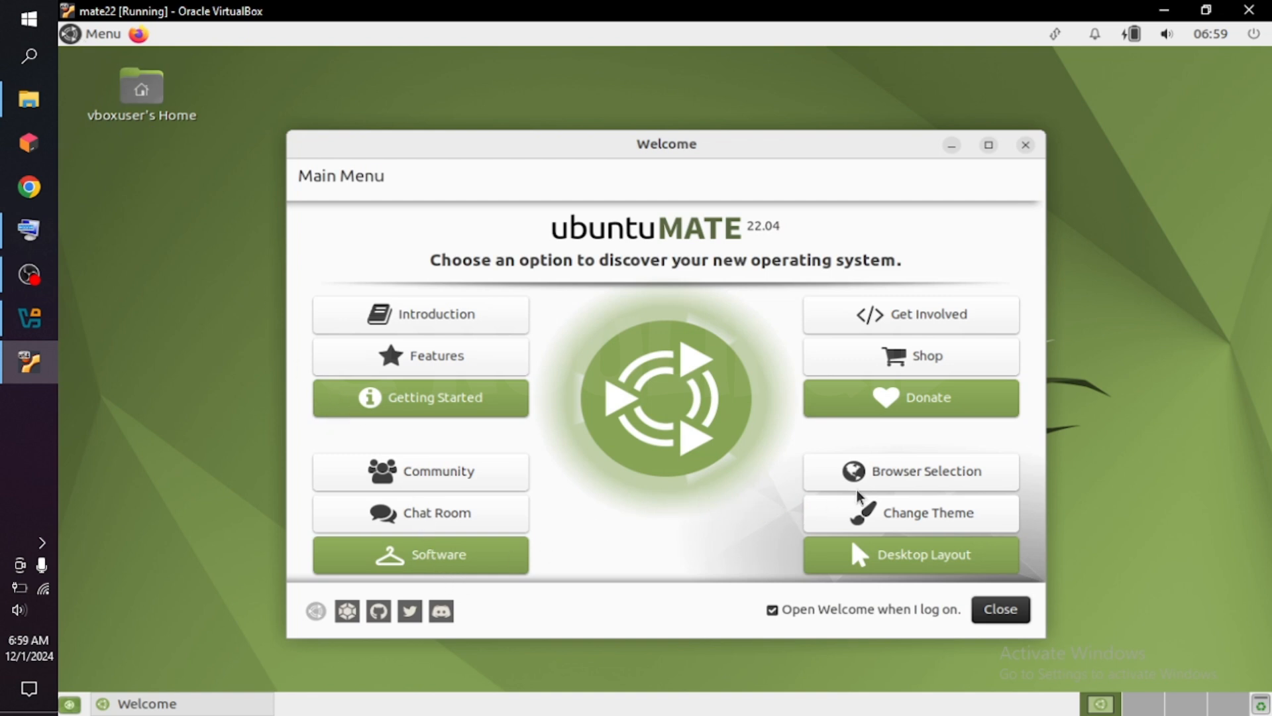
left_click(1028, 147)
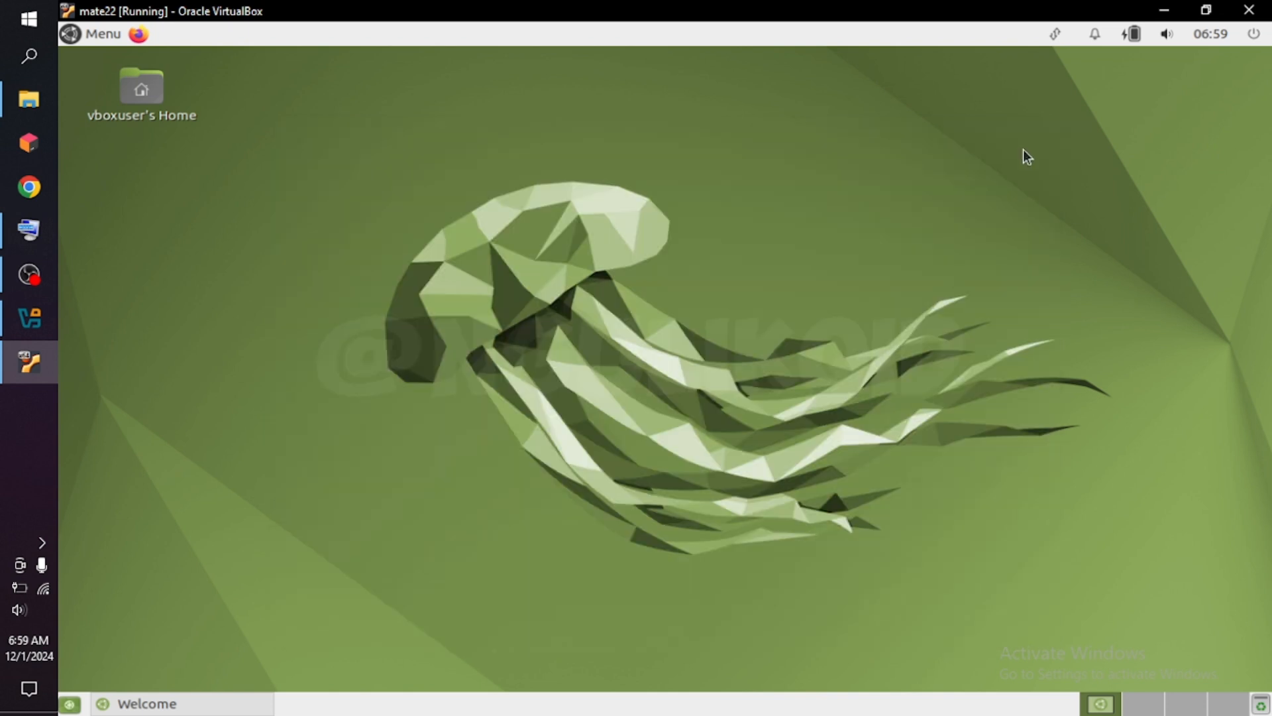
Open the Control Center and launch Software & Updates from its Administration group.
left_click(70, 34)
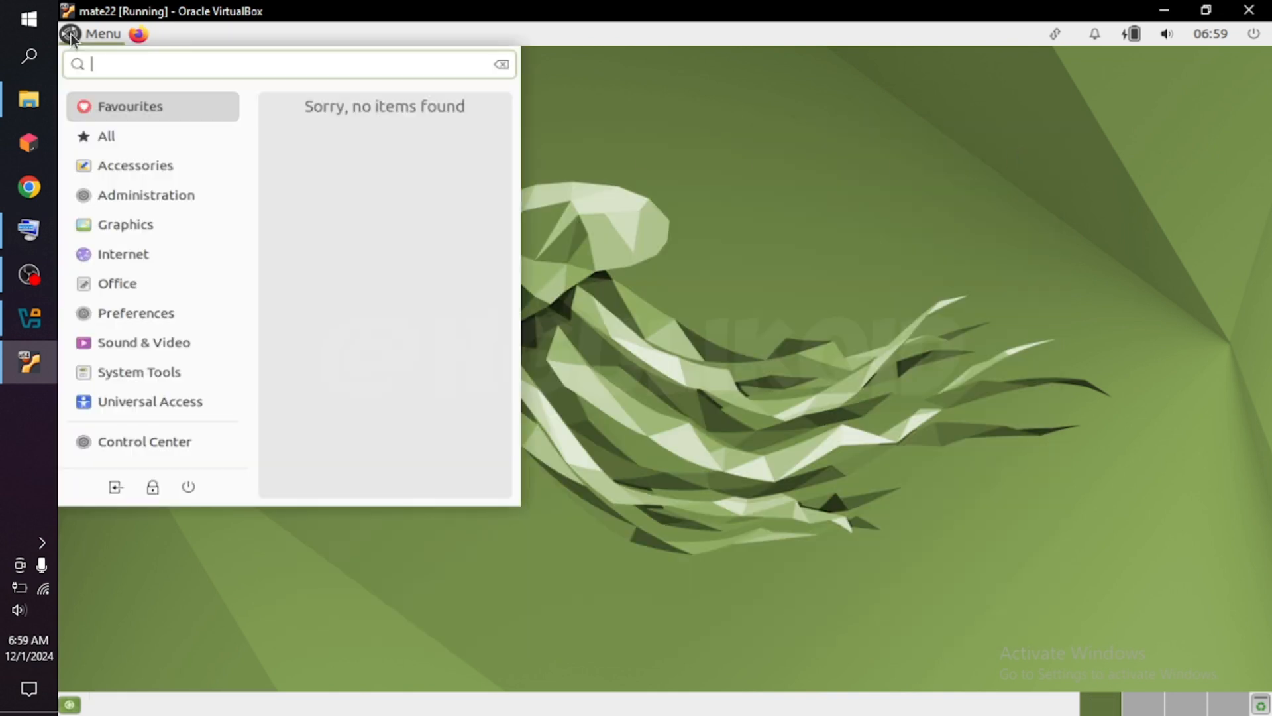
left_click(164, 442)
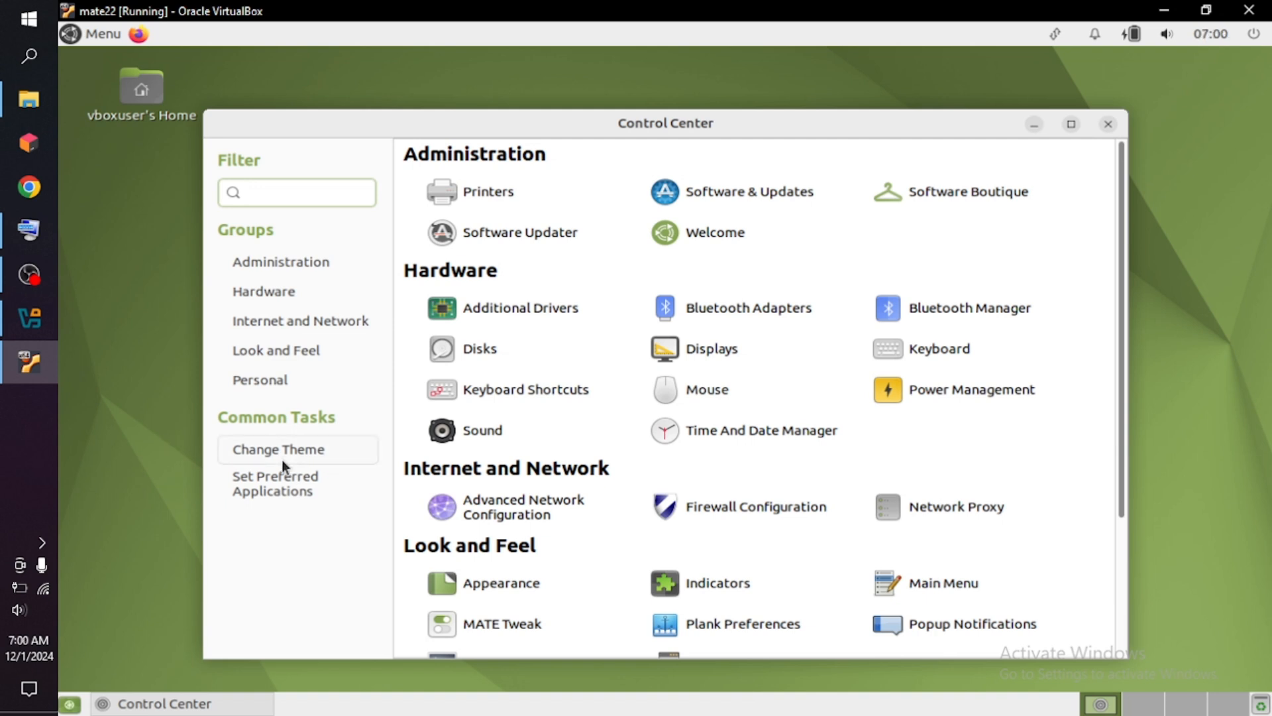
left_click(743, 197)
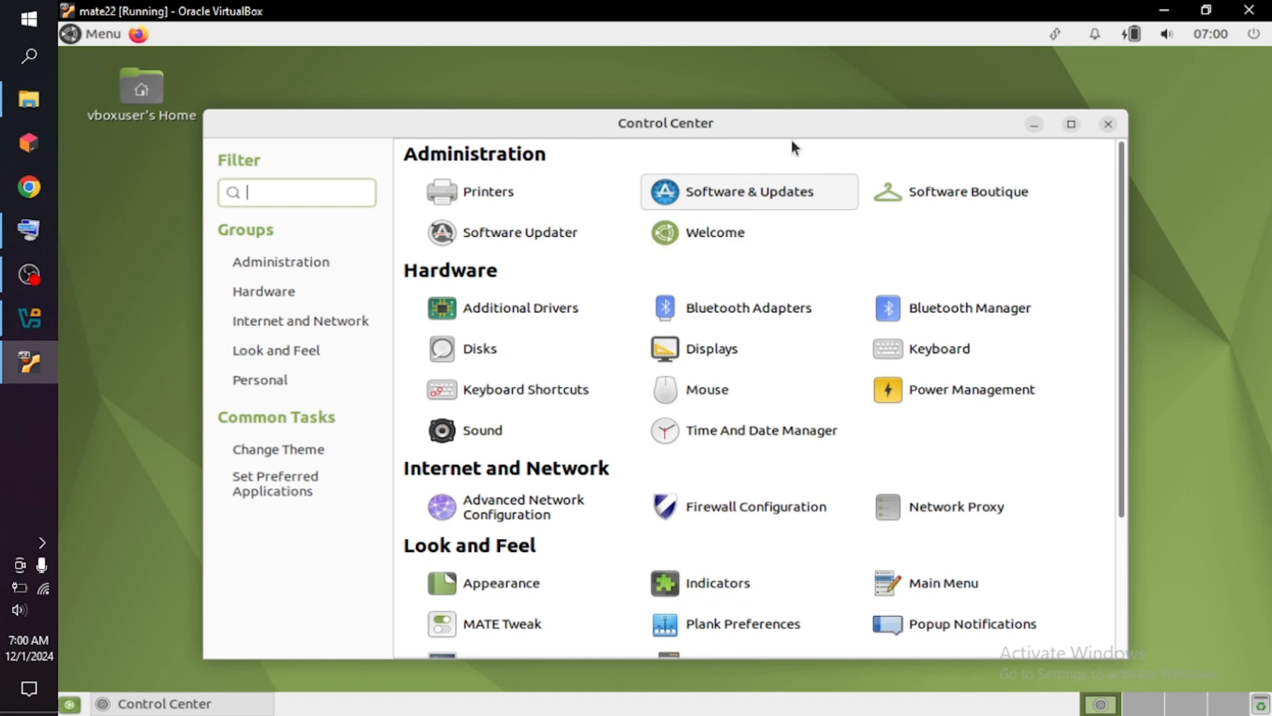
left_click(758, 199)
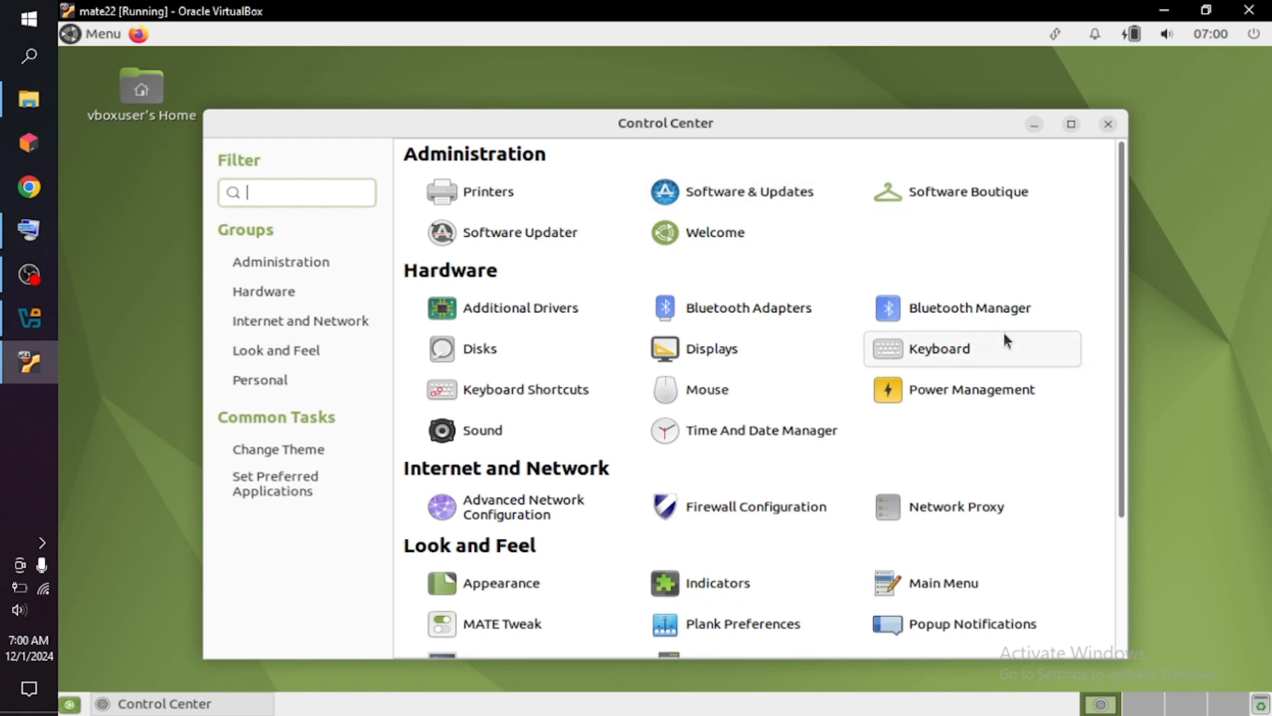
Look through the Control Center's settings, launch Software Updater, and minimize the Control Center window.
scroll(1003, 340, "down", 3)
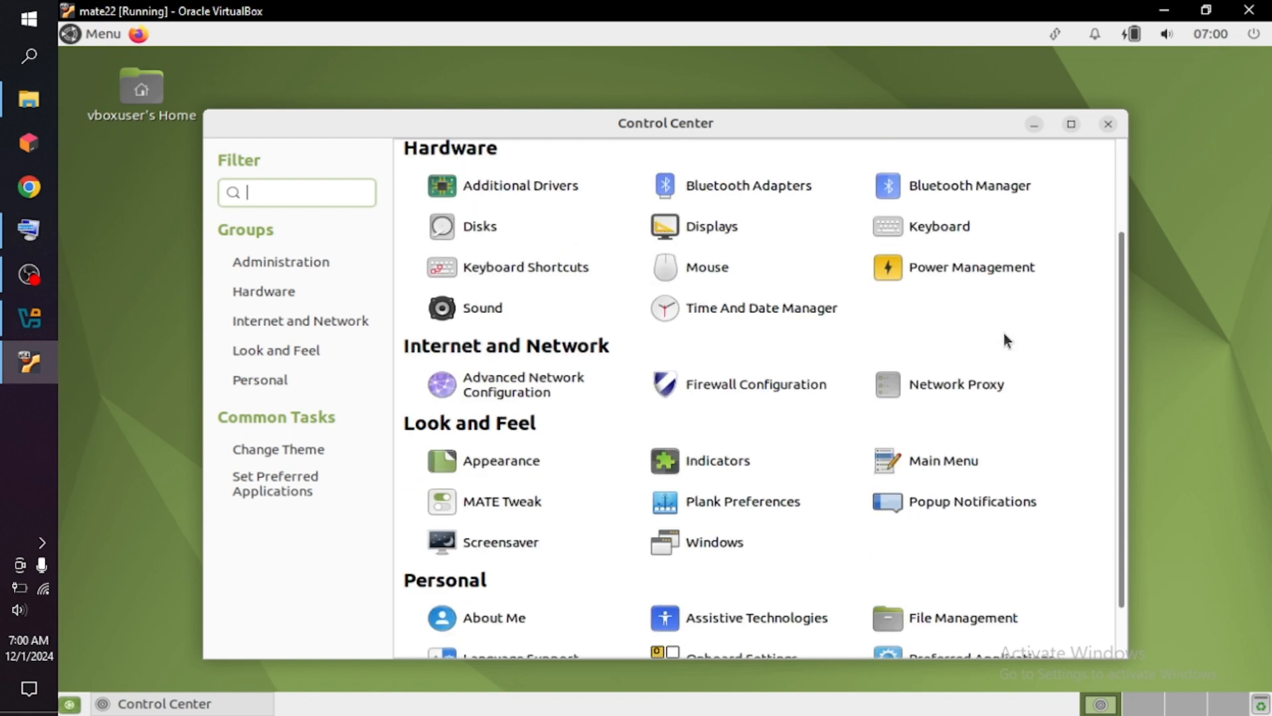
scroll(1002, 341, "down", 2)
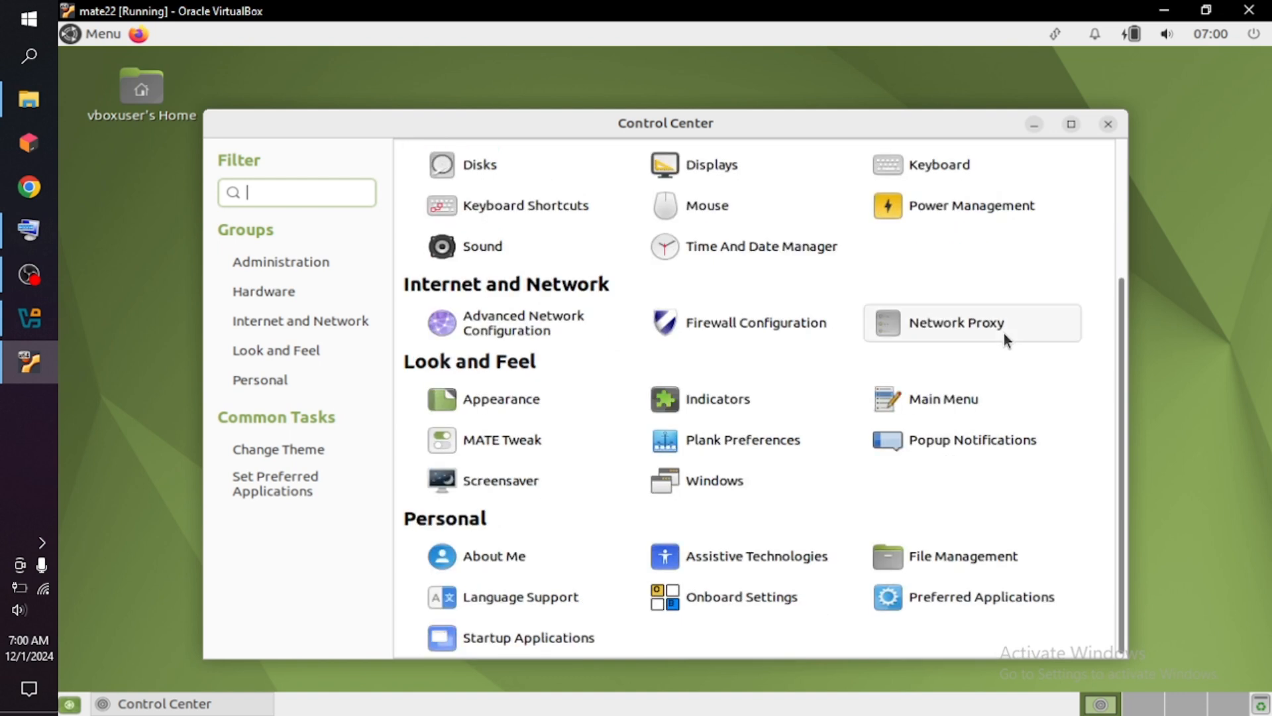
scroll(1005, 336, "down", 1)
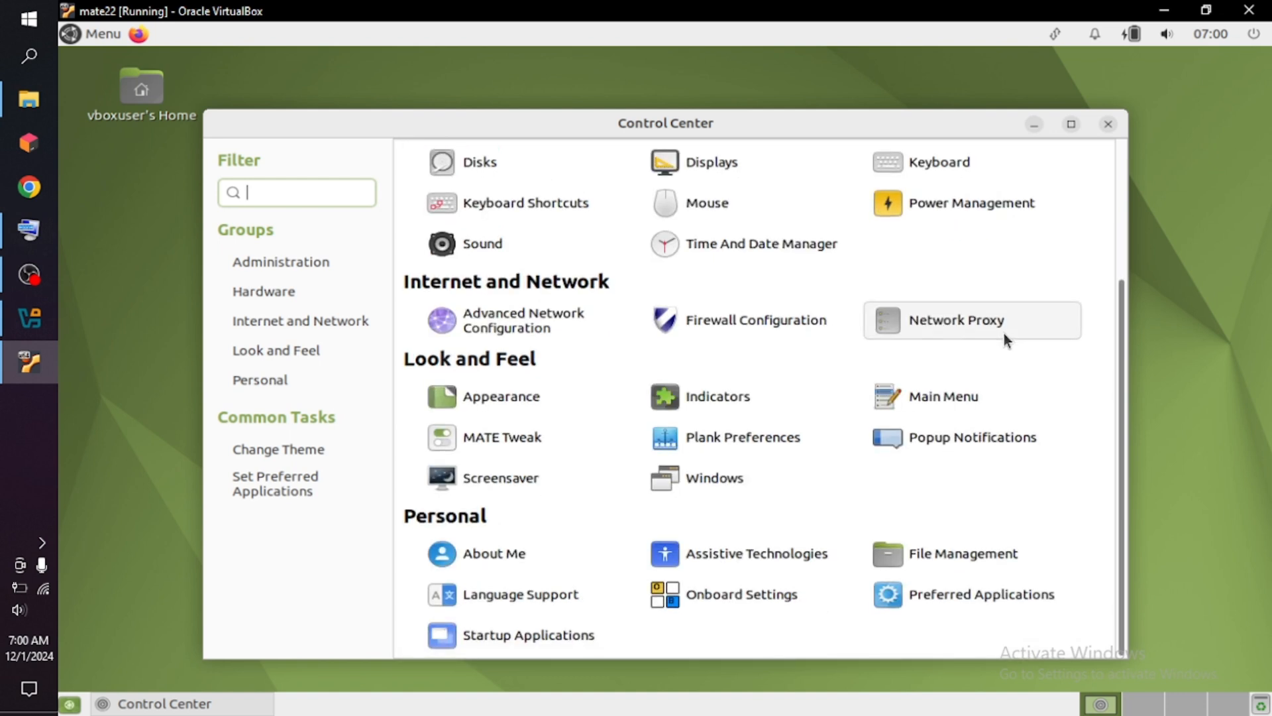
scroll(1003, 331, "up", 3)
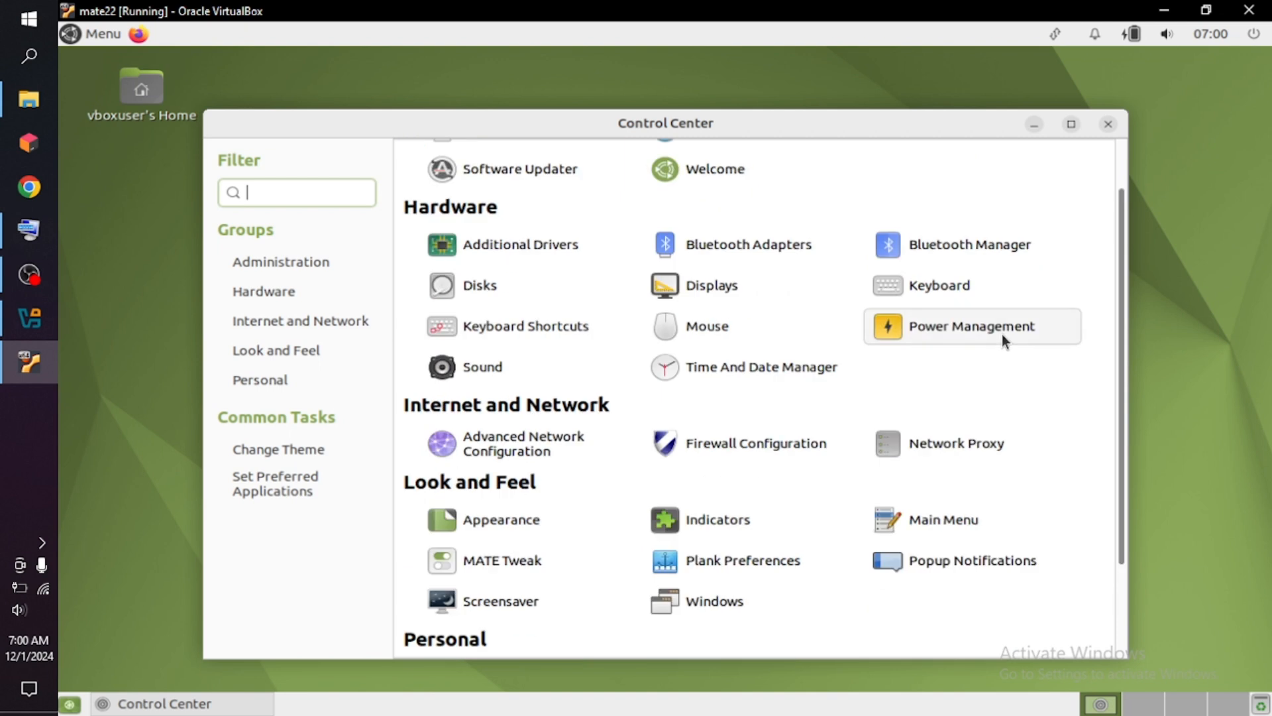
scroll(1002, 335, "up", 2)
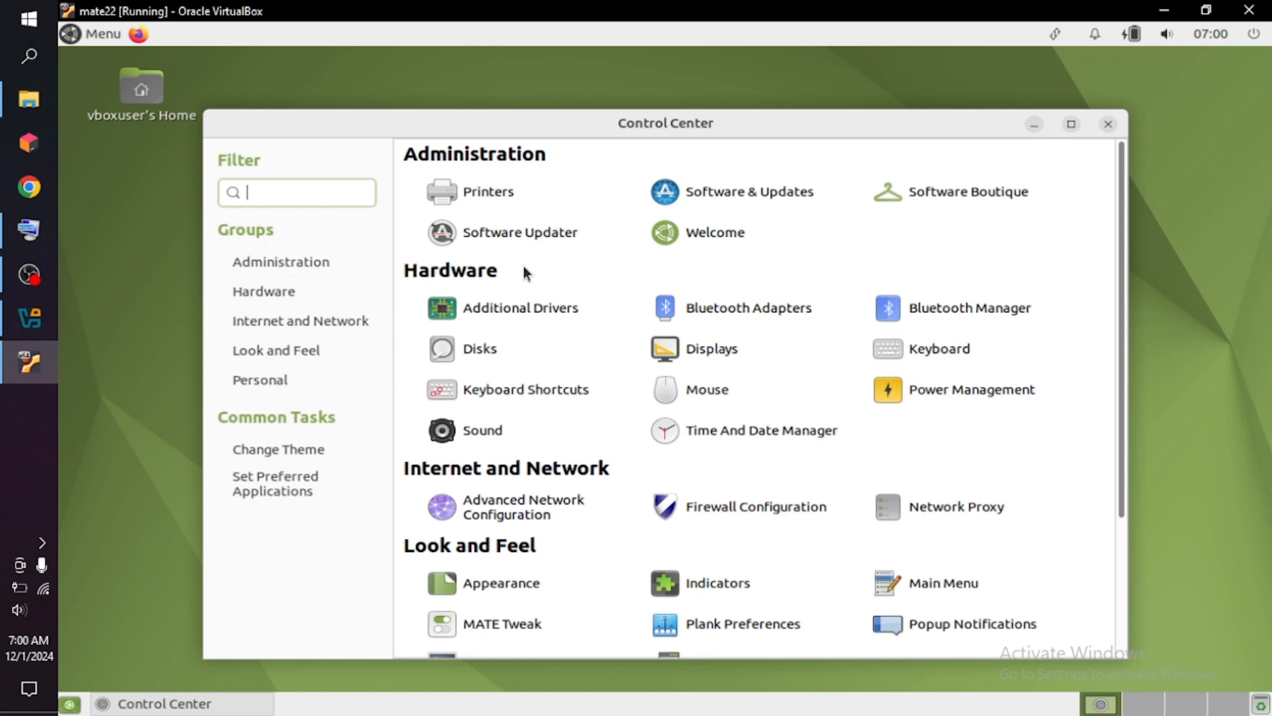
left_click(542, 236)
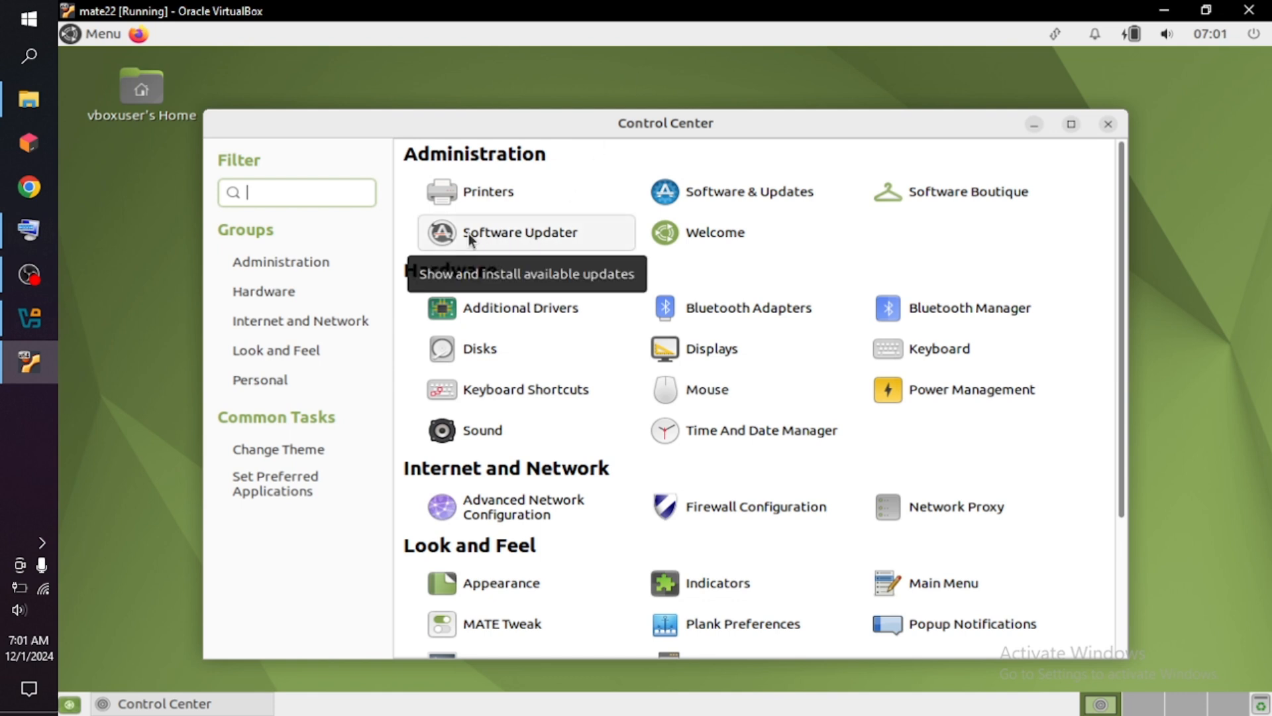
left_click(1032, 125)
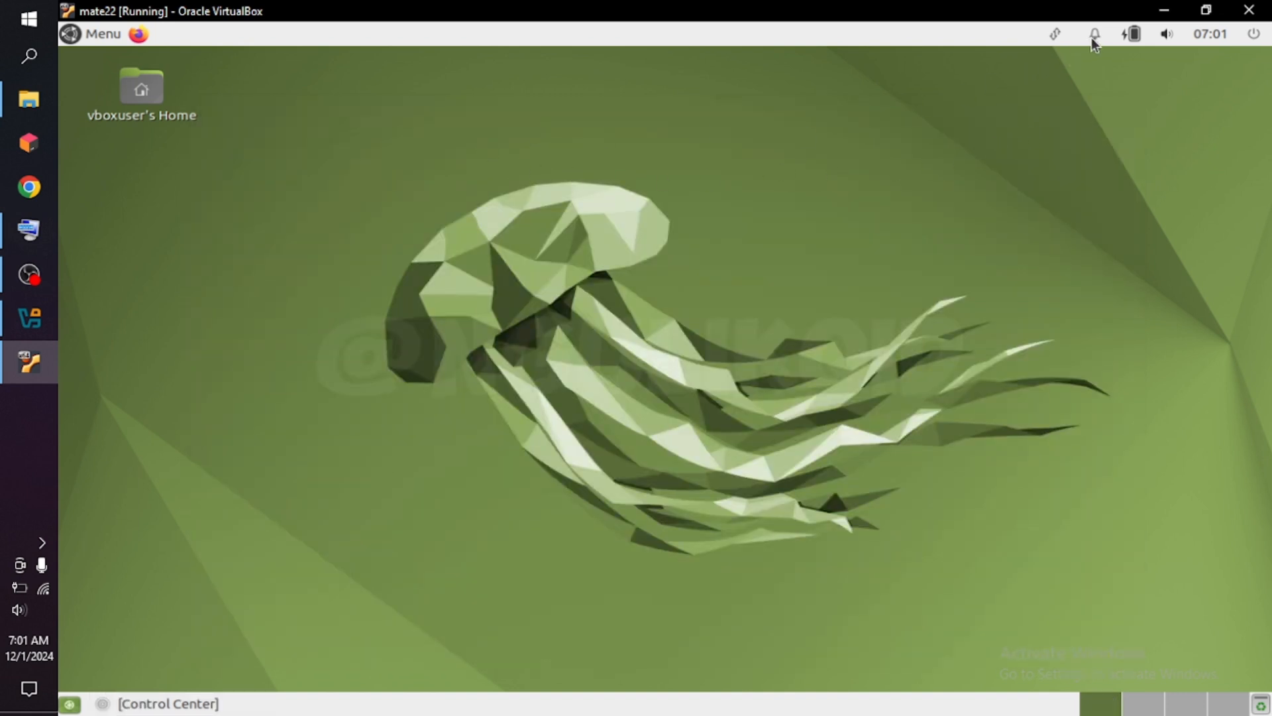
Open MATE Terminal from the System Tools applications and minimize its window.
left_click(110, 45)
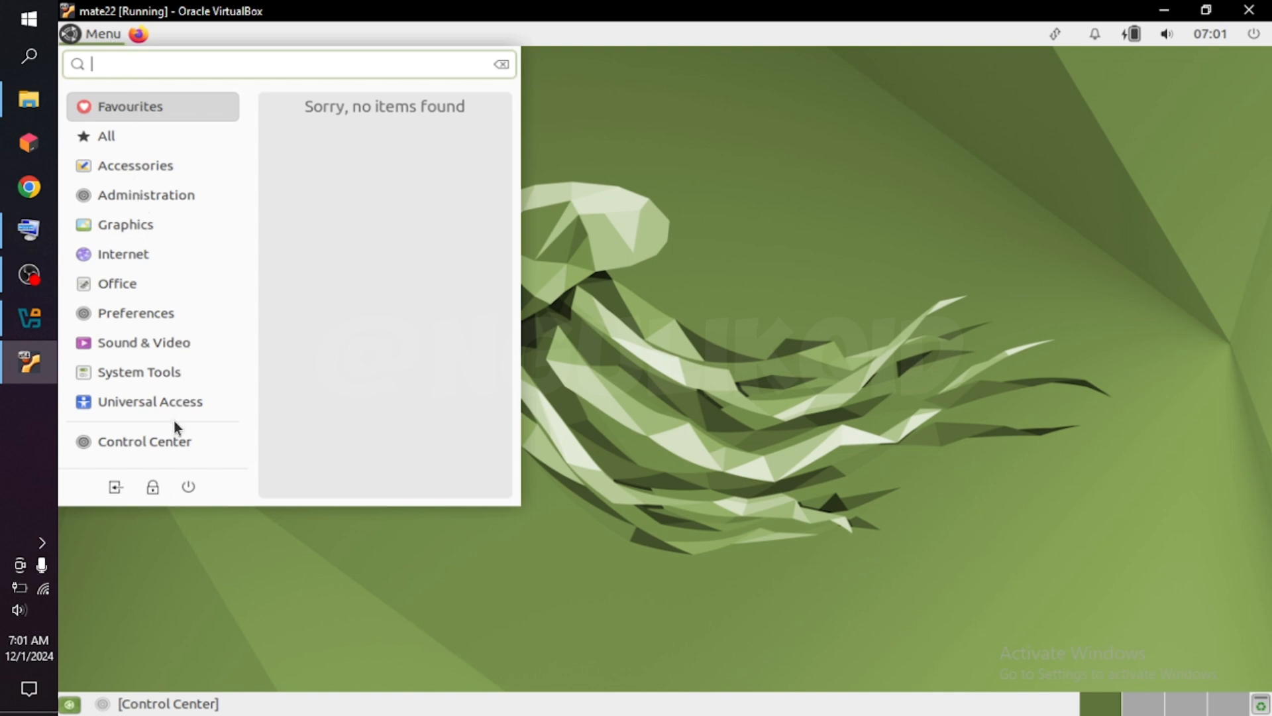
left_click(167, 373)
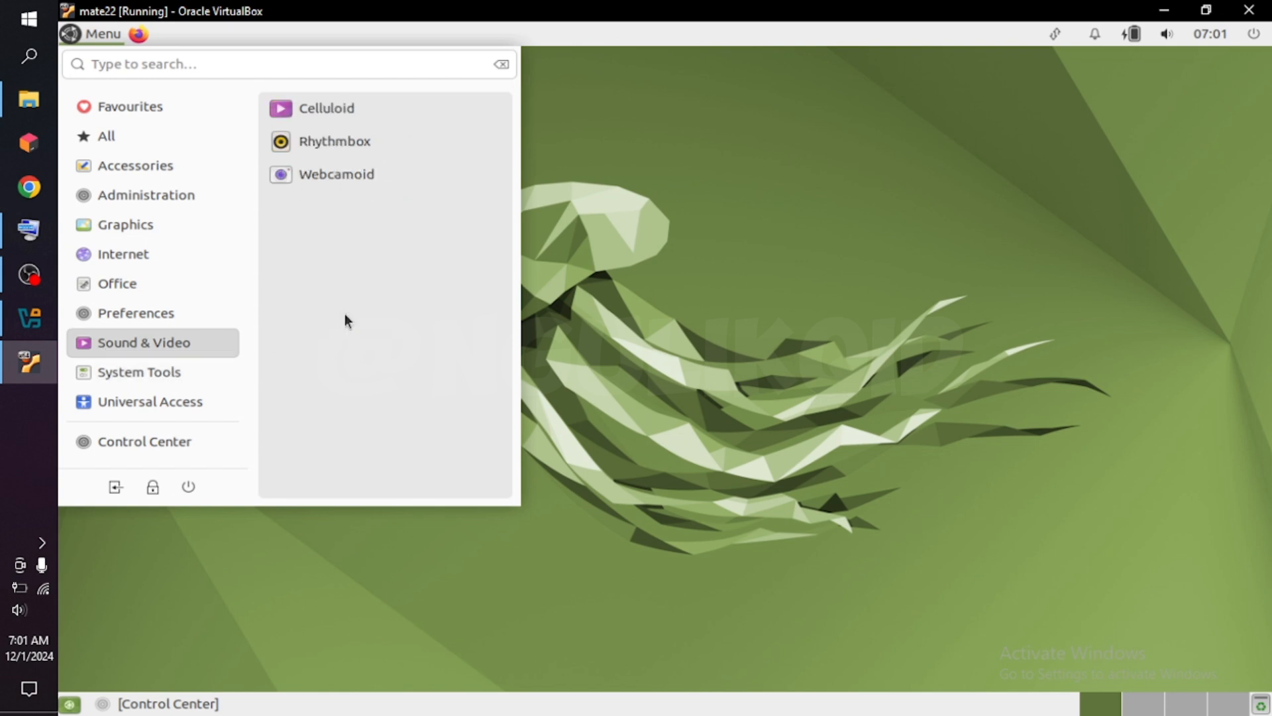
mouse_move(199, 373)
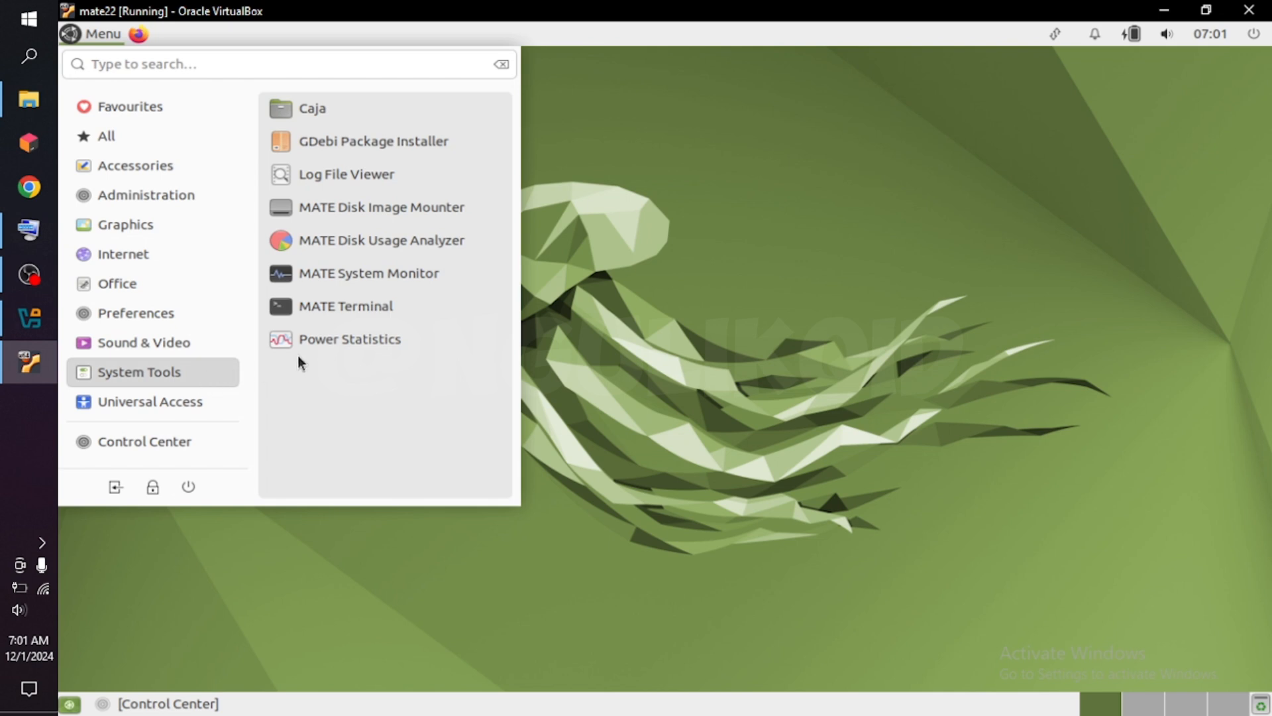
left_click(353, 312)
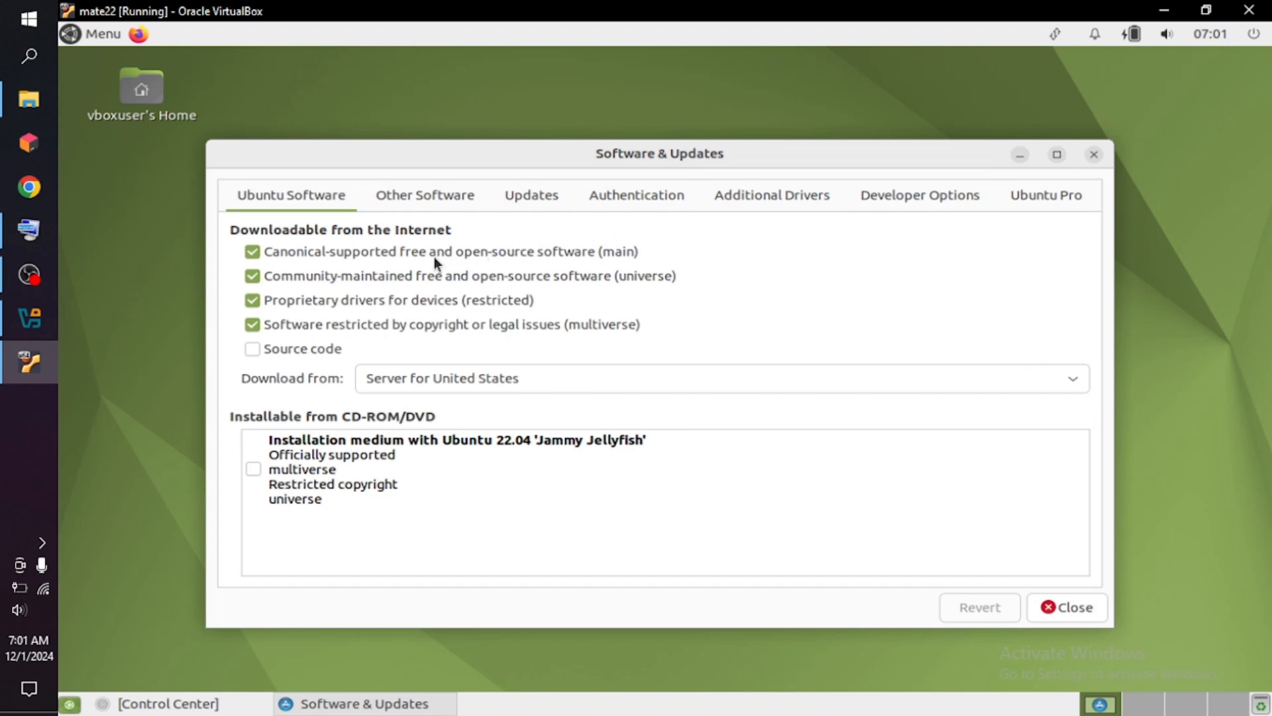
key("ctrl+alt+t")
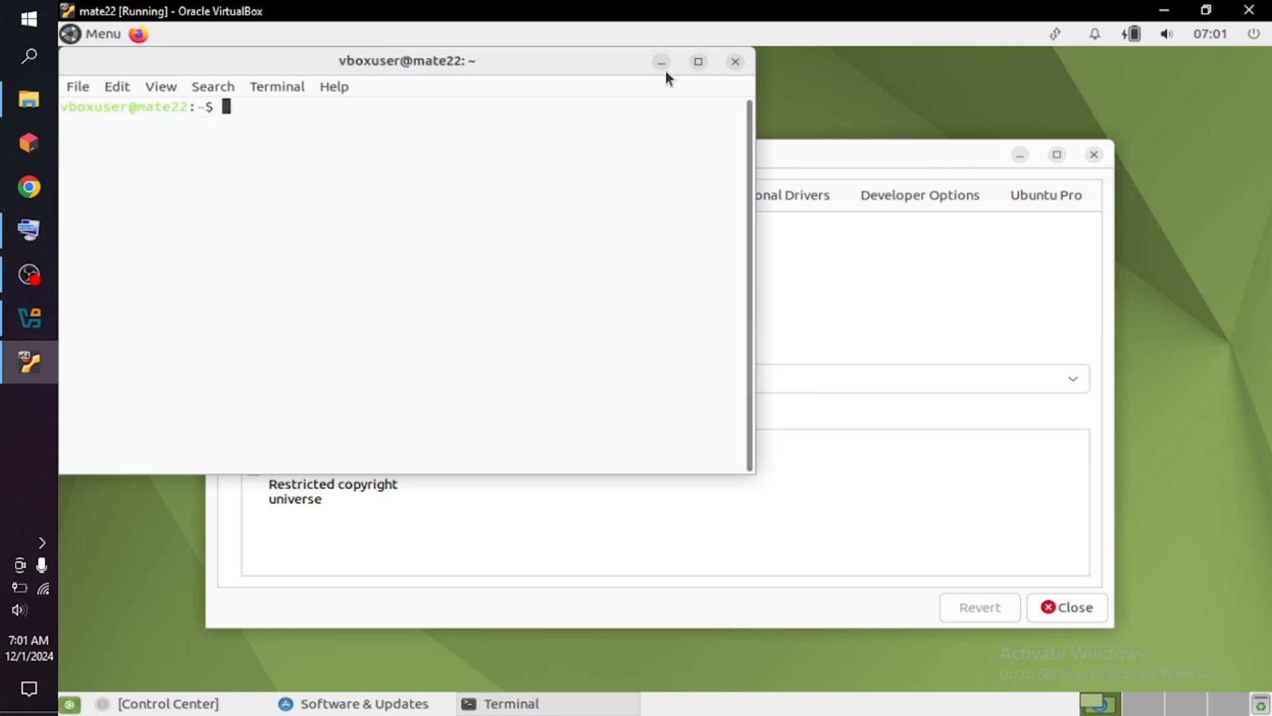
left_click(661, 65)
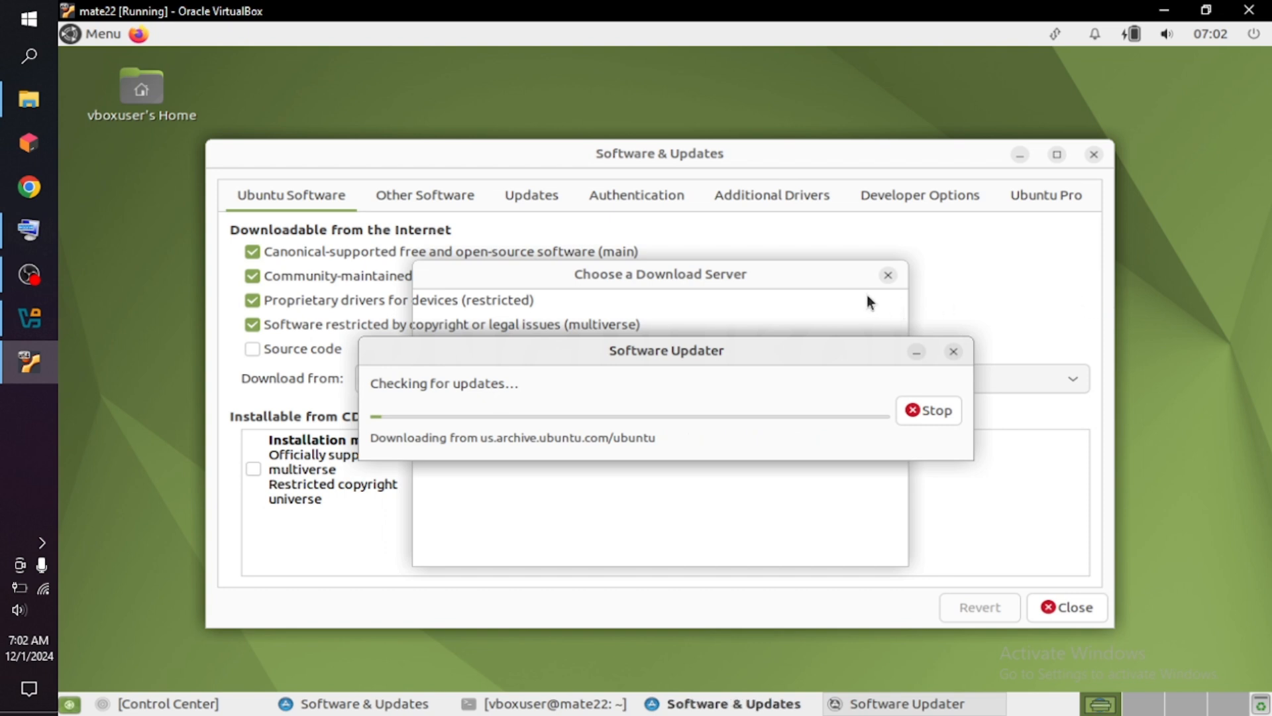
Collapse the United States servers and select linux.domainesia.com under Indonesia as the download server.
left_click(789, 282)
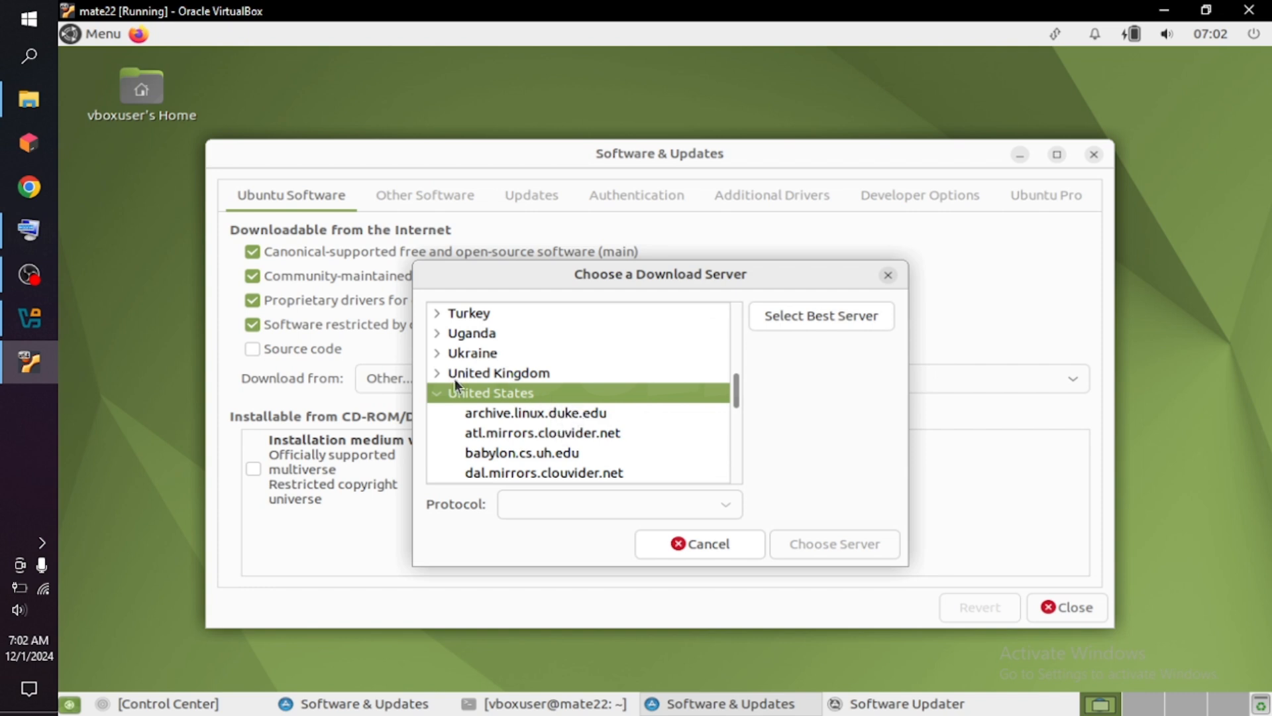
left_click(438, 393)
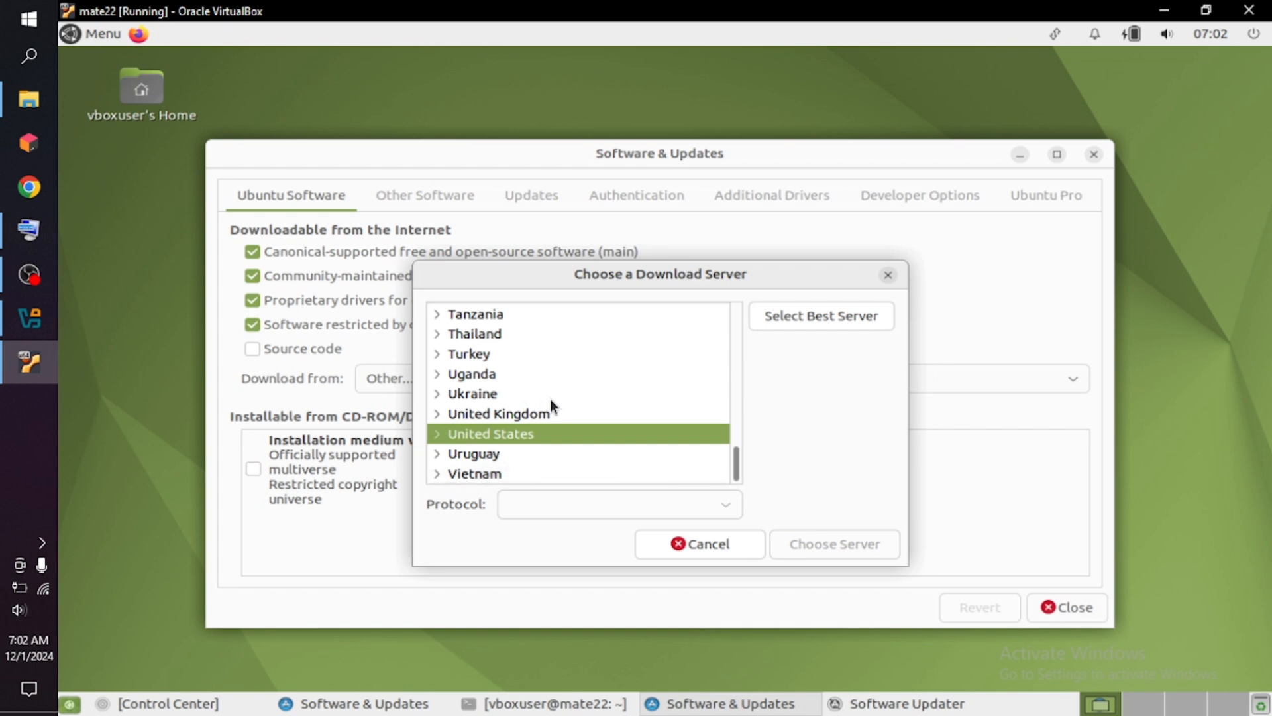
scroll(550, 399, "up", 3)
scroll(548, 402, "up", 3)
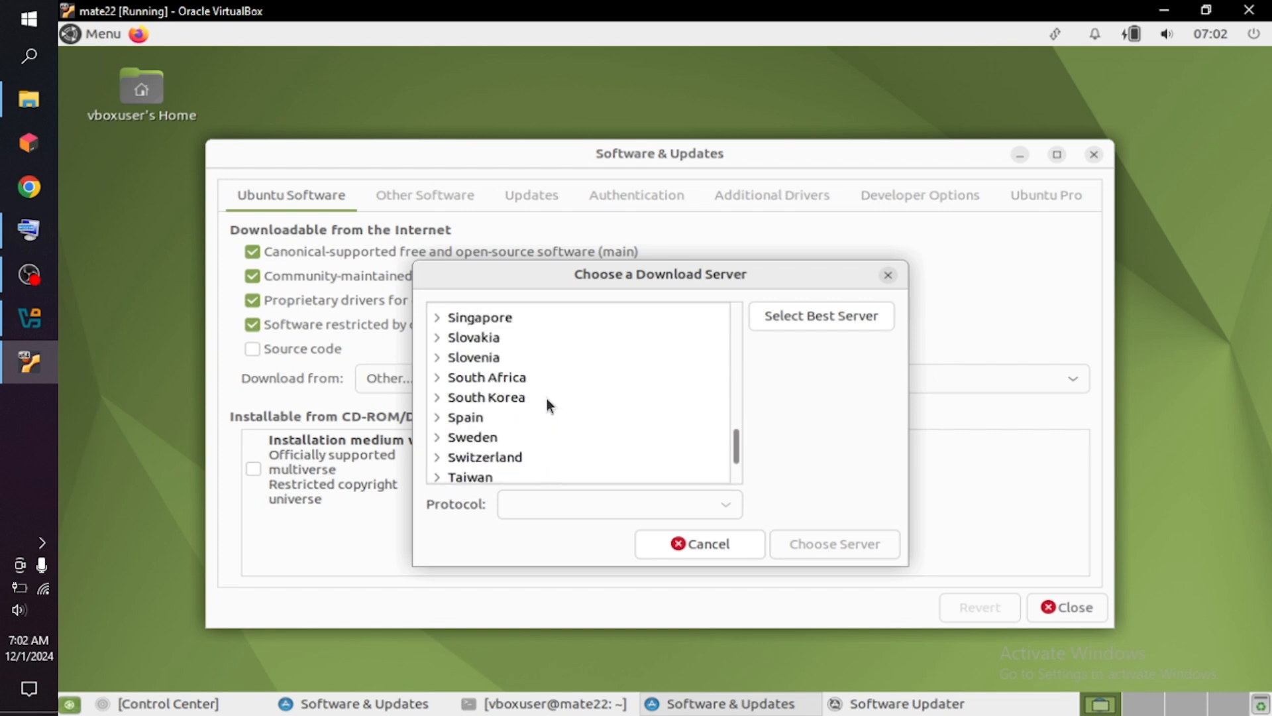
scroll(548, 406, "up", 6)
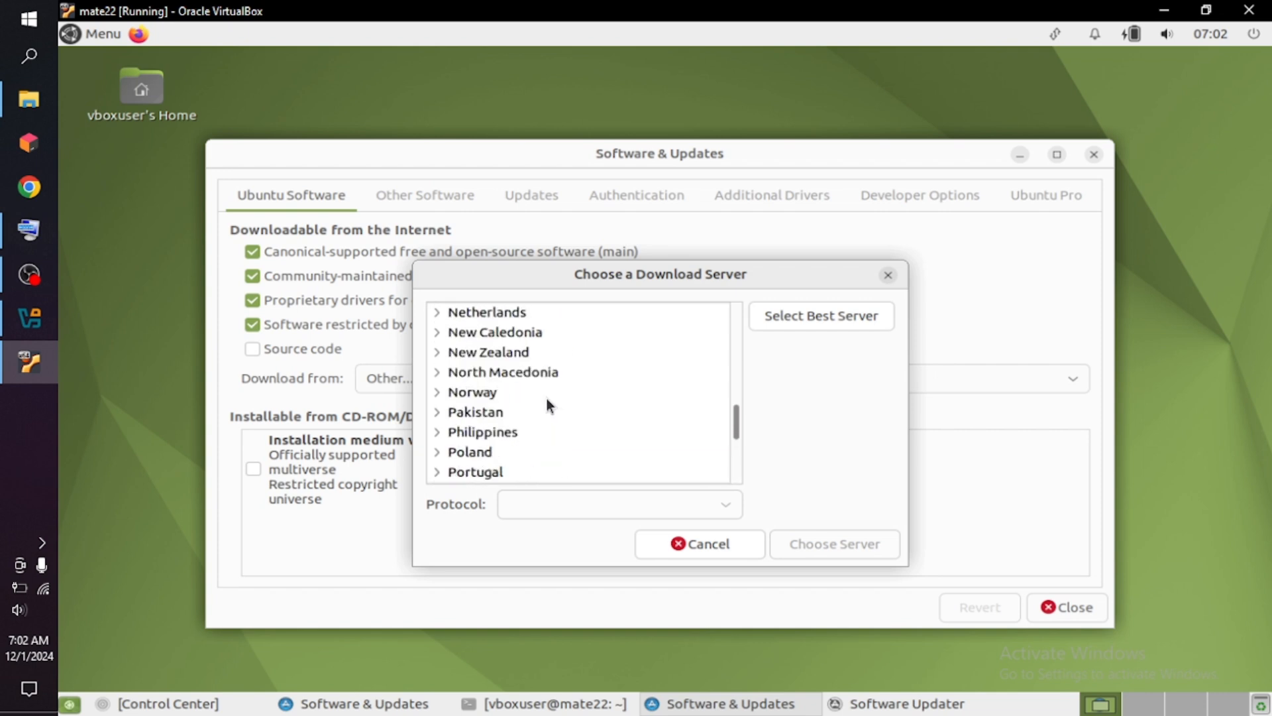
scroll(548, 405, "up", 4)
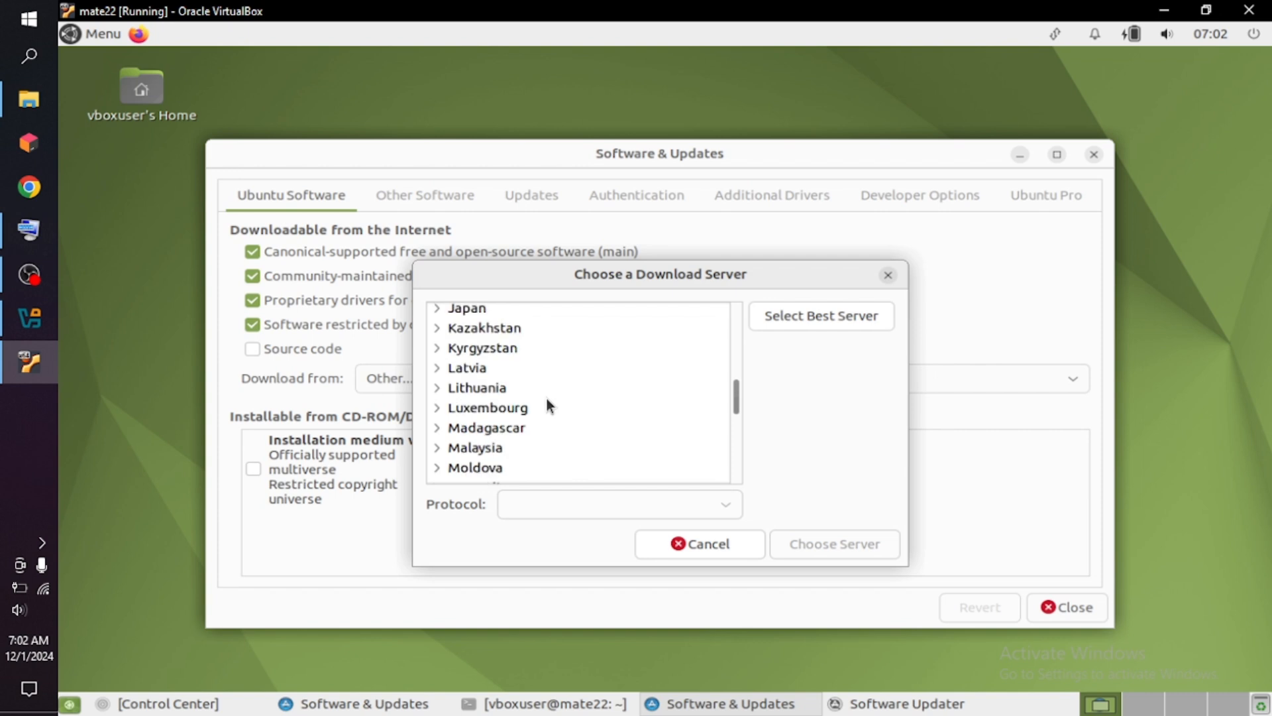
scroll(547, 402, "up", 1)
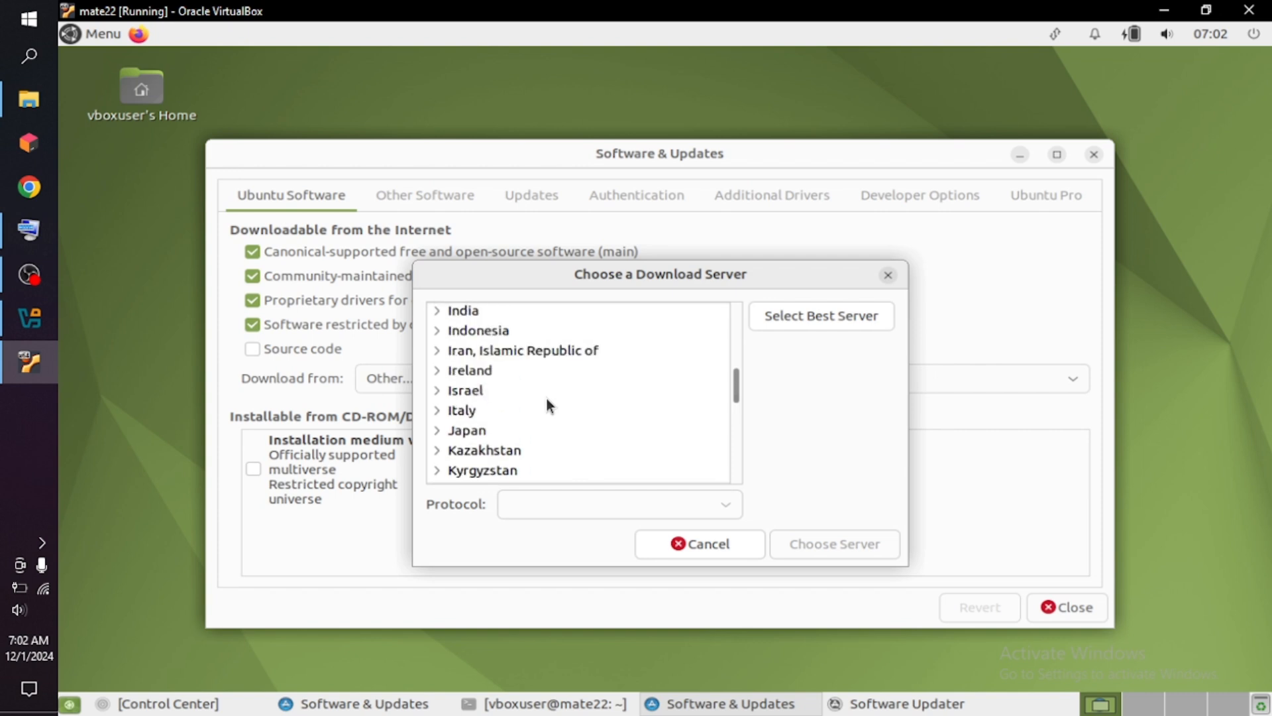
left_click(438, 331)
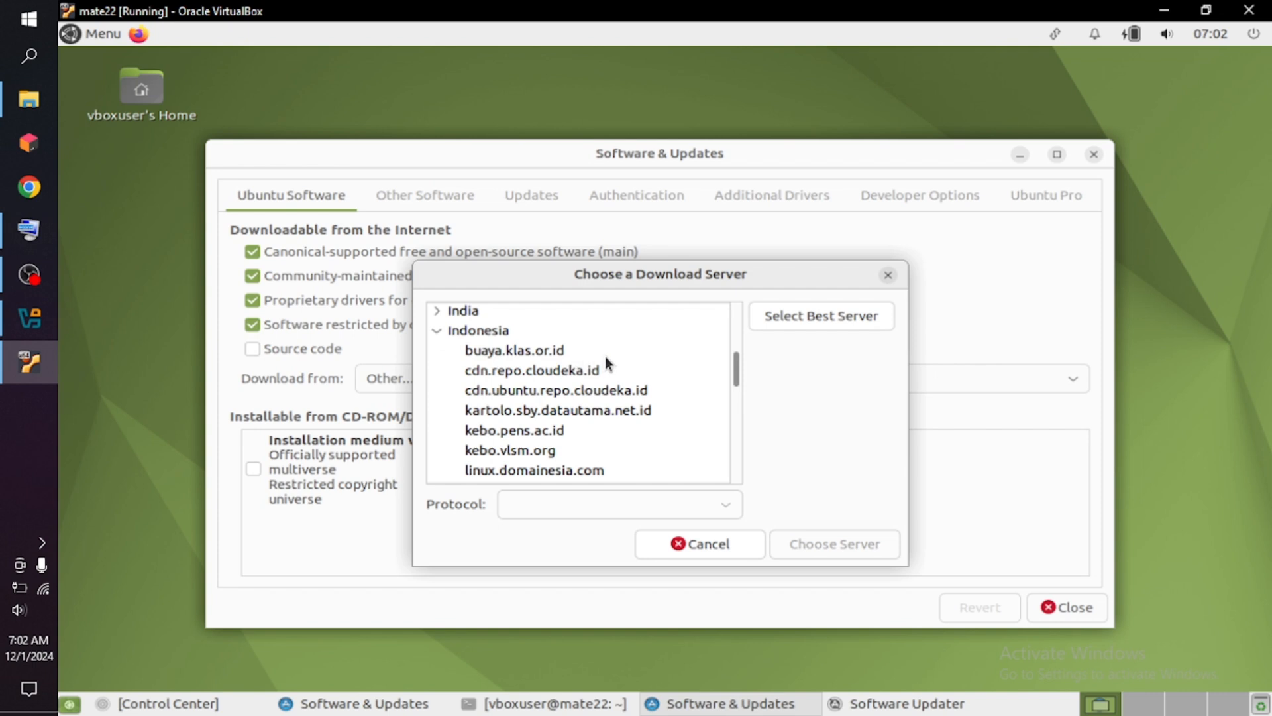
left_click(556, 469)
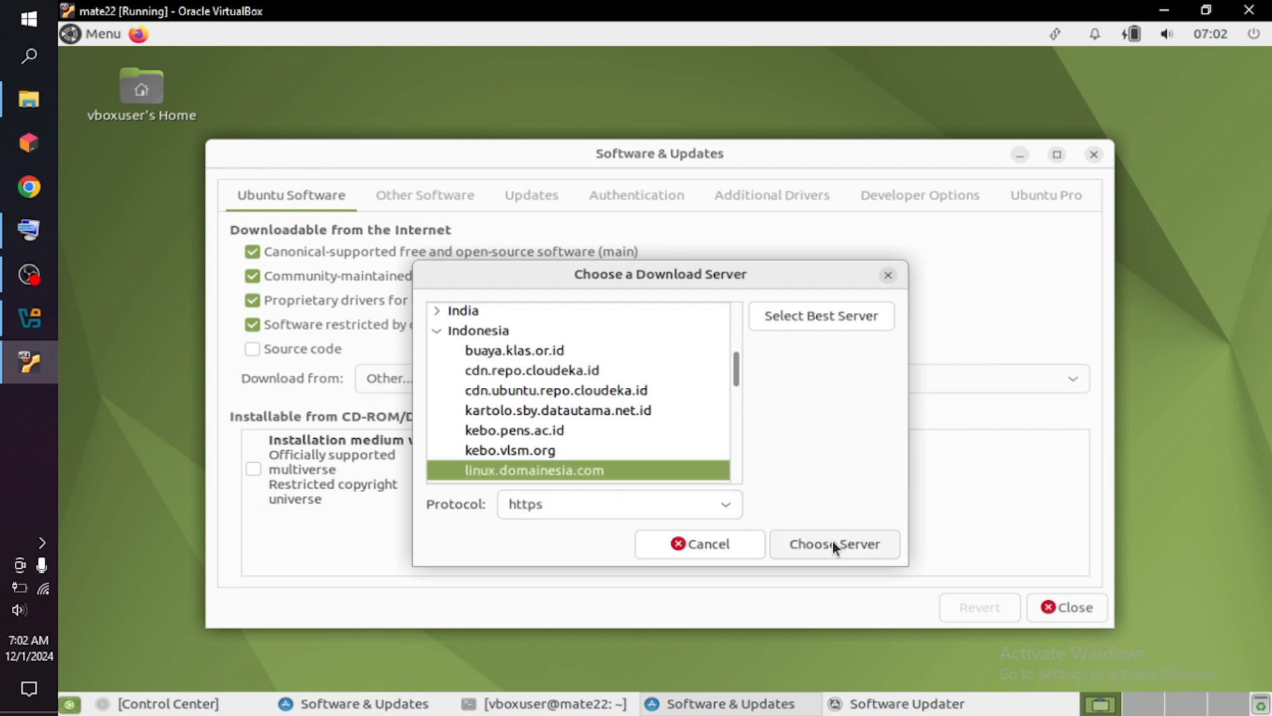
Authenticate the repository change with the root password and confirm linux.domainesia.com as the download server.
left_click(794, 321)
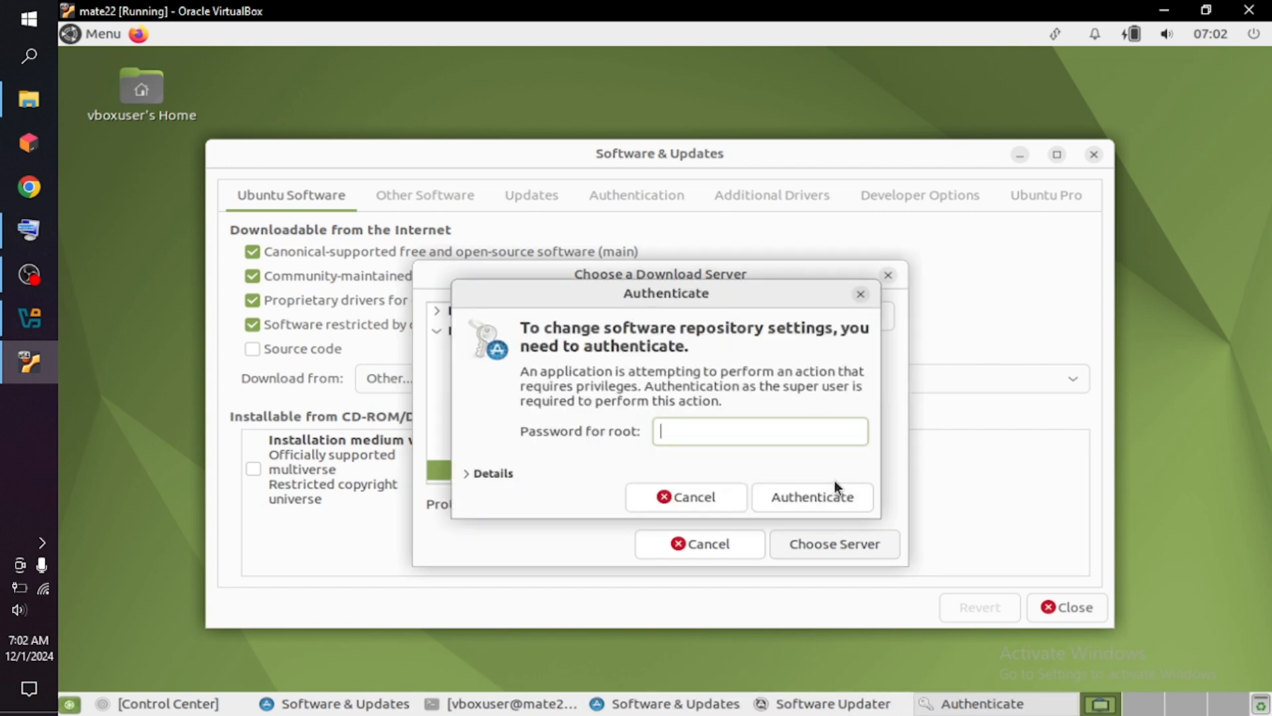
type("********")
left_click(834, 484)
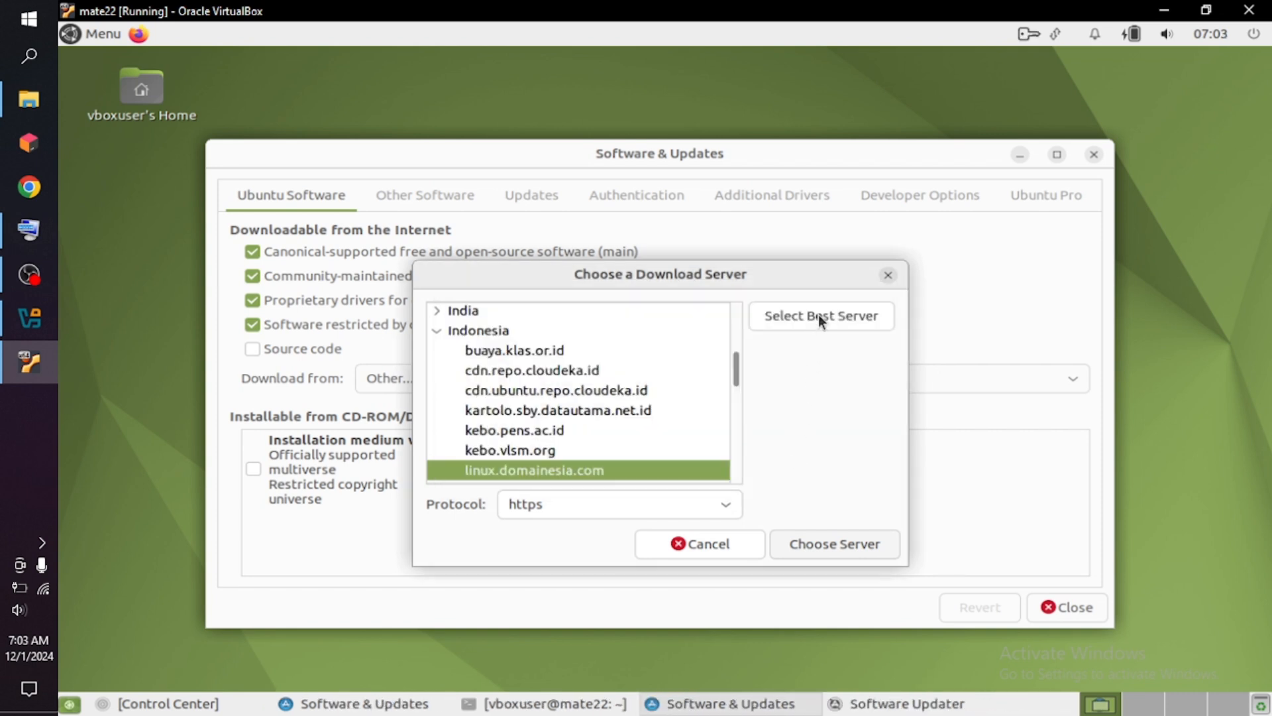
left_click(836, 543)
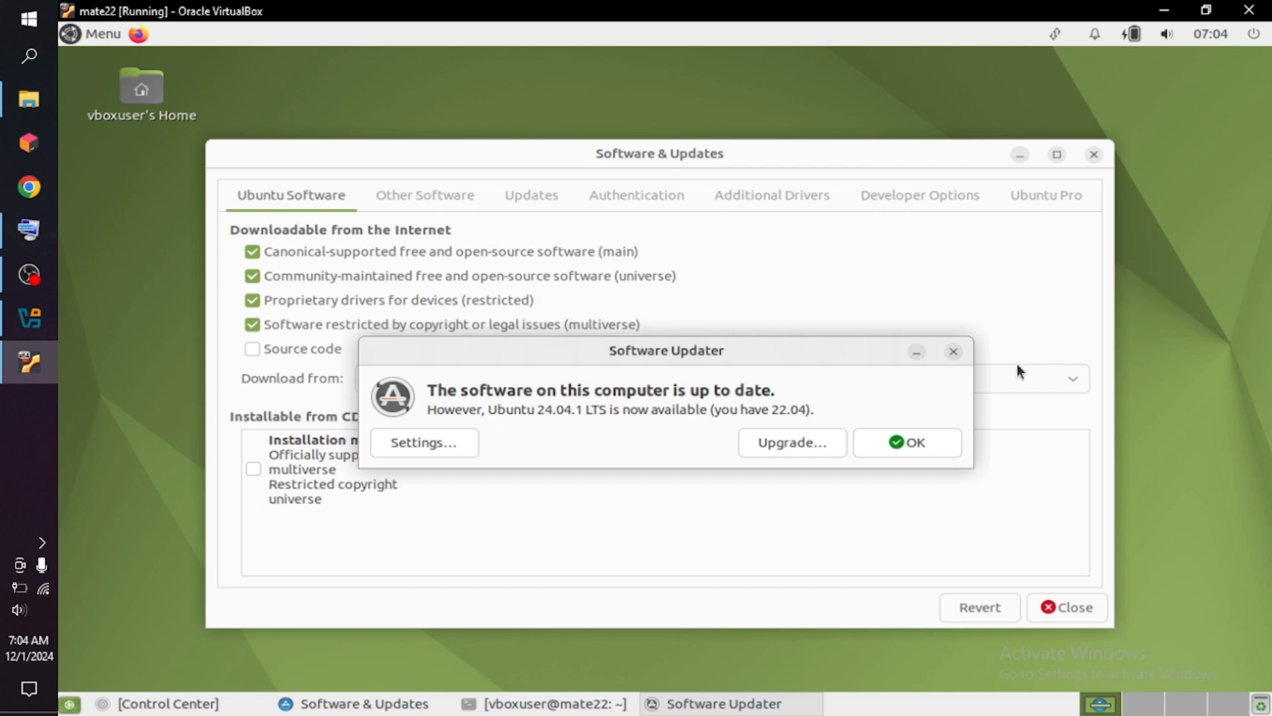
Dismiss the Software Updater and close Software & Updates without reloading the software information.
left_click(891, 448)
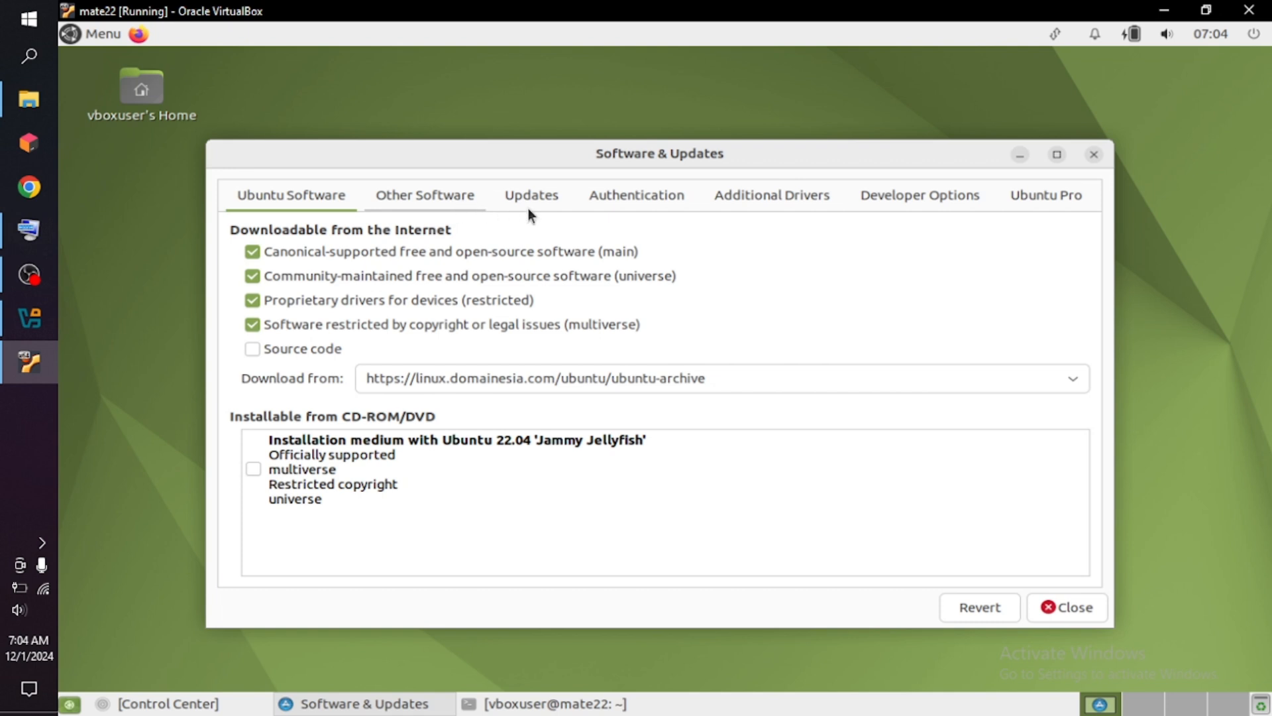
left_click(1095, 154)
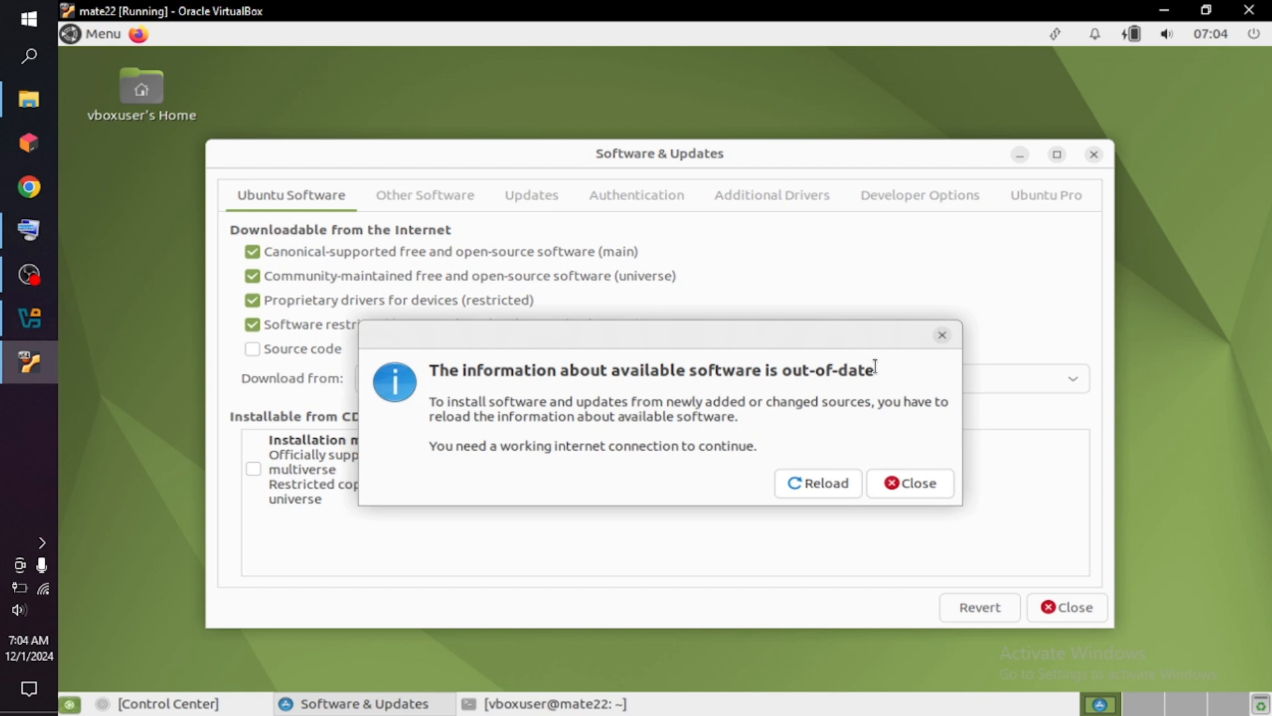
left_click(912, 490)
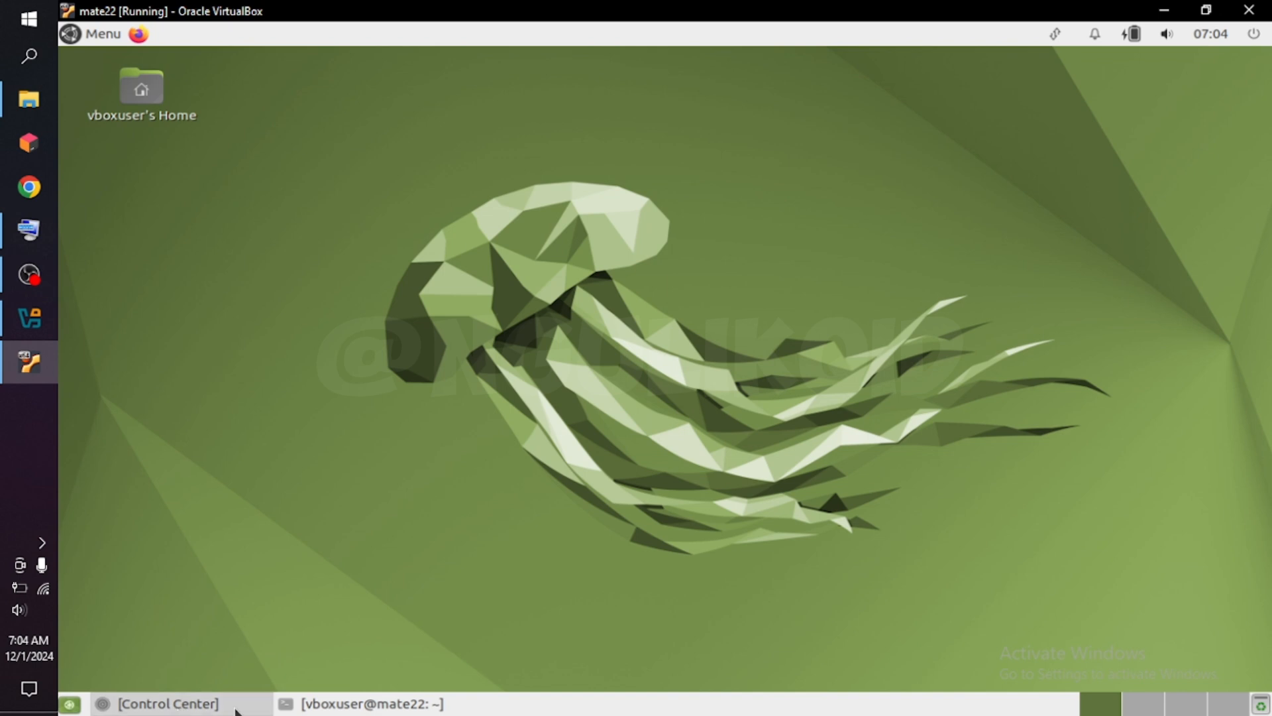
Close the minimized Control Center and check the terminal window, leaving it minimized.
left_click(192, 708)
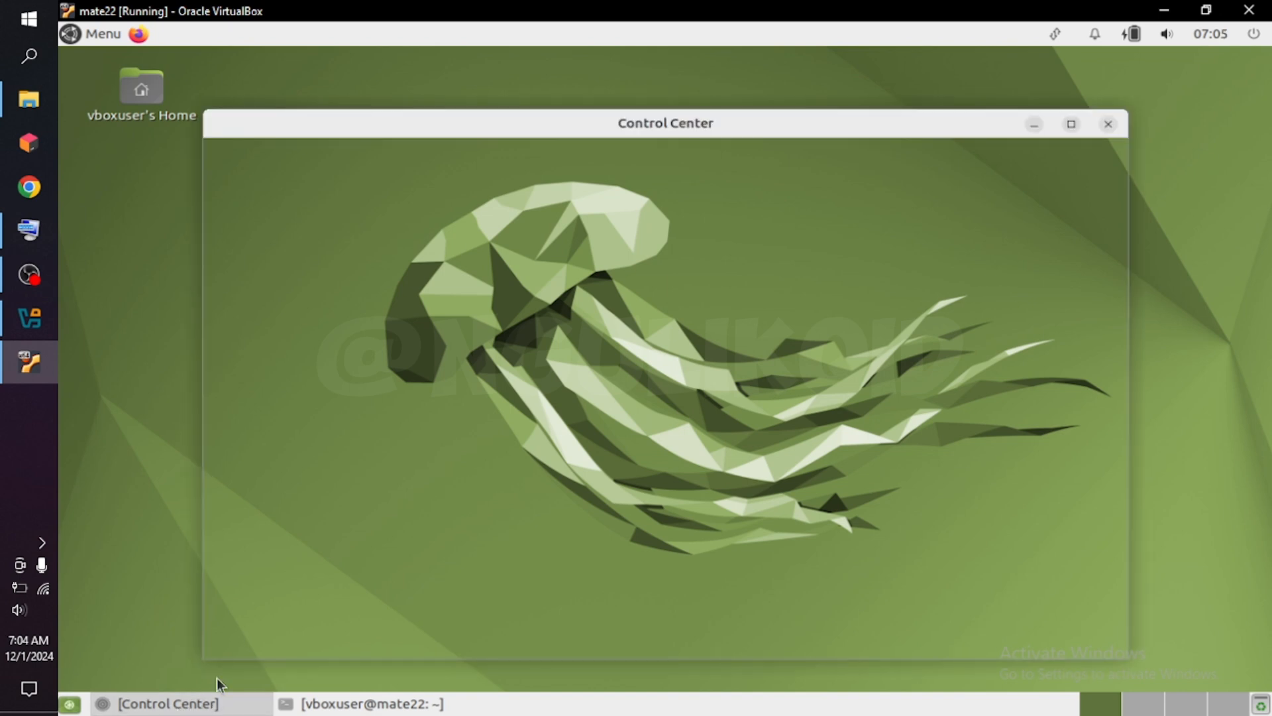
left_click(1110, 125)
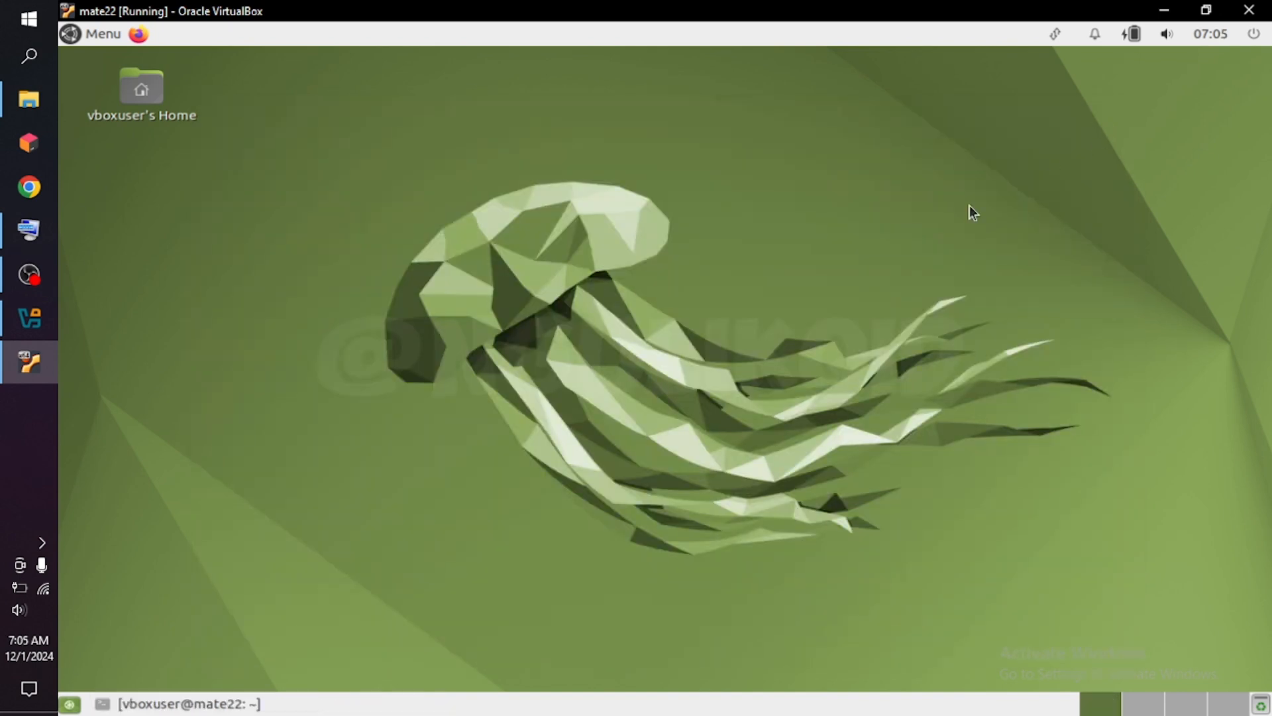
left_click(239, 704)
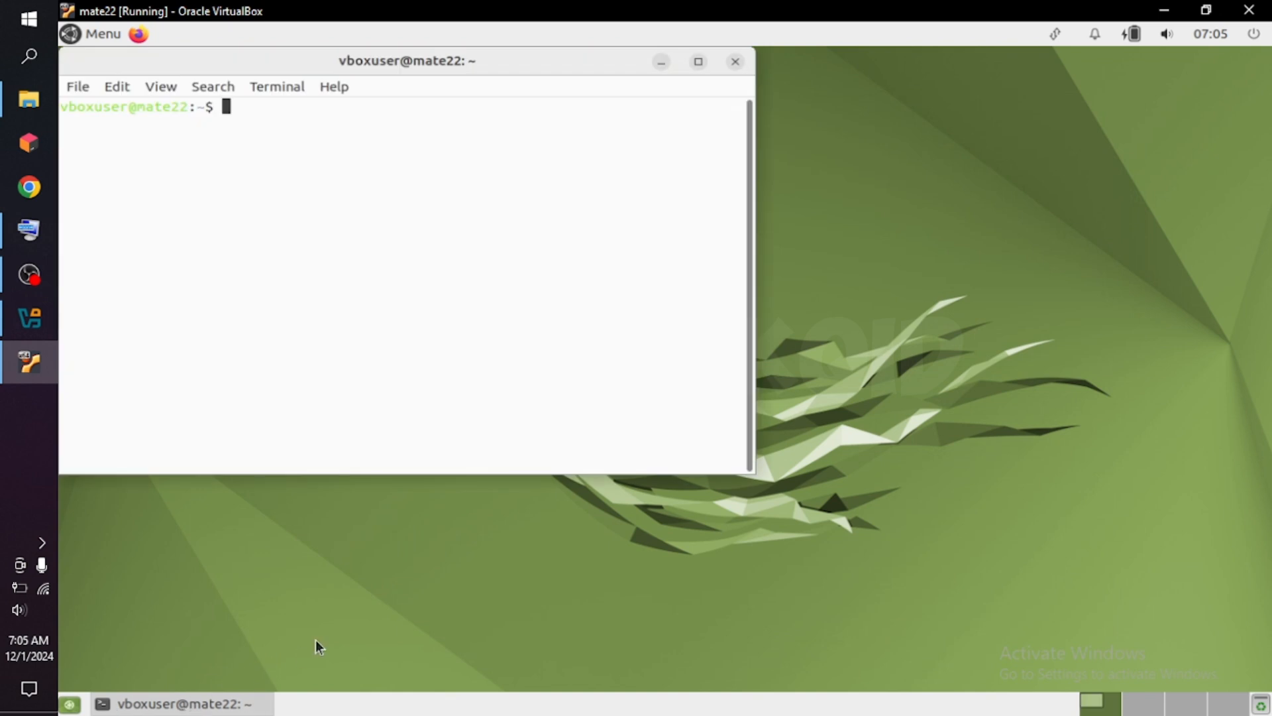
left_click(661, 63)
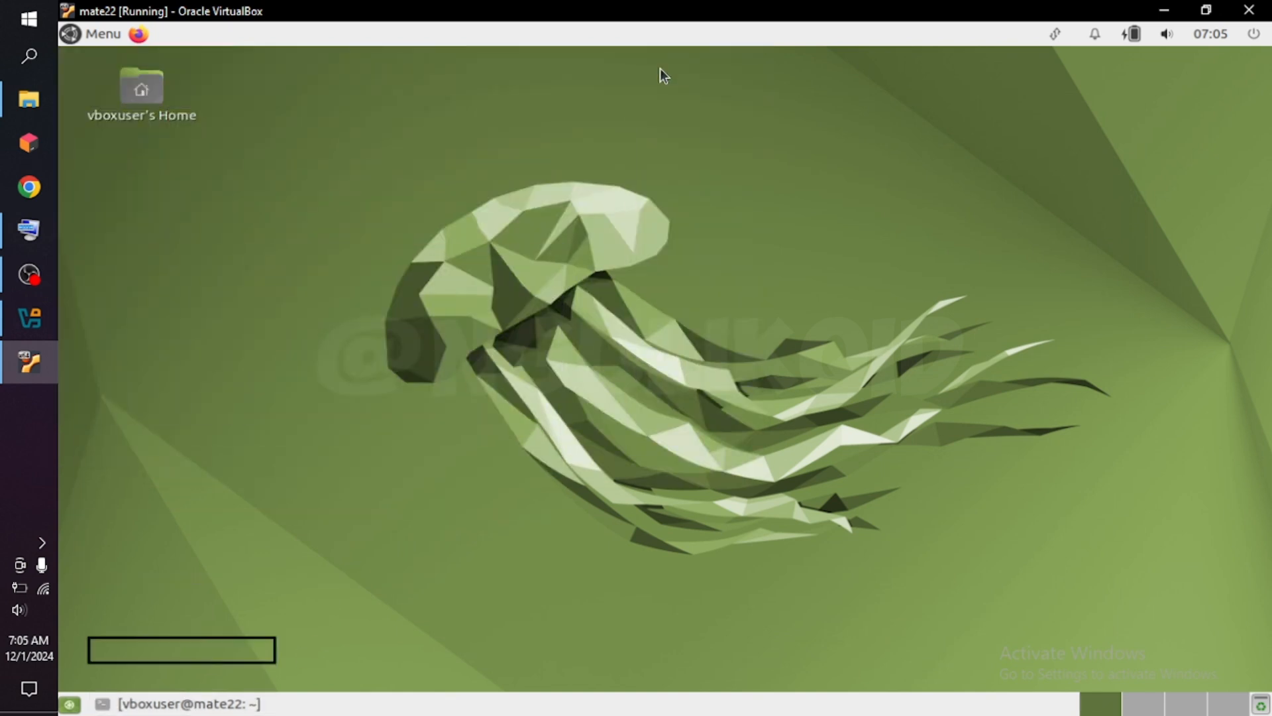
Search the applications for keyboard, start the Onboard on-screen keyboard and restore the minimized terminal window.
left_click(71, 39)
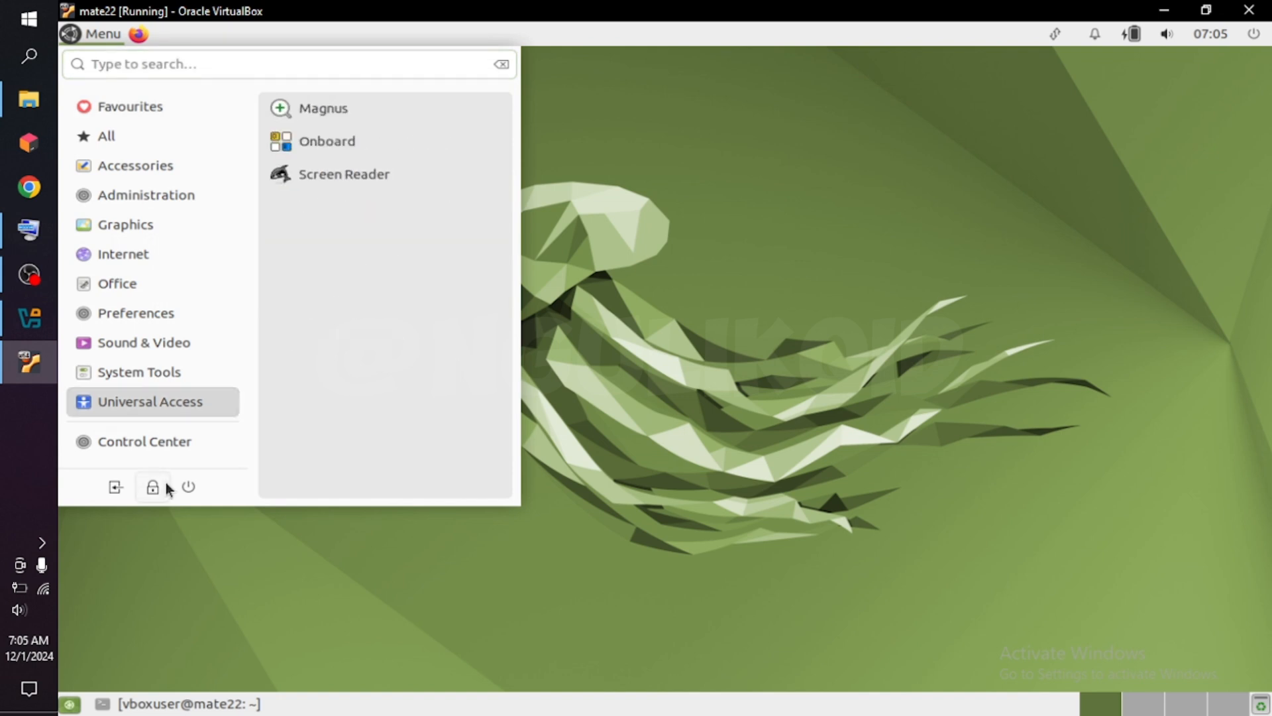
left_click(184, 63)
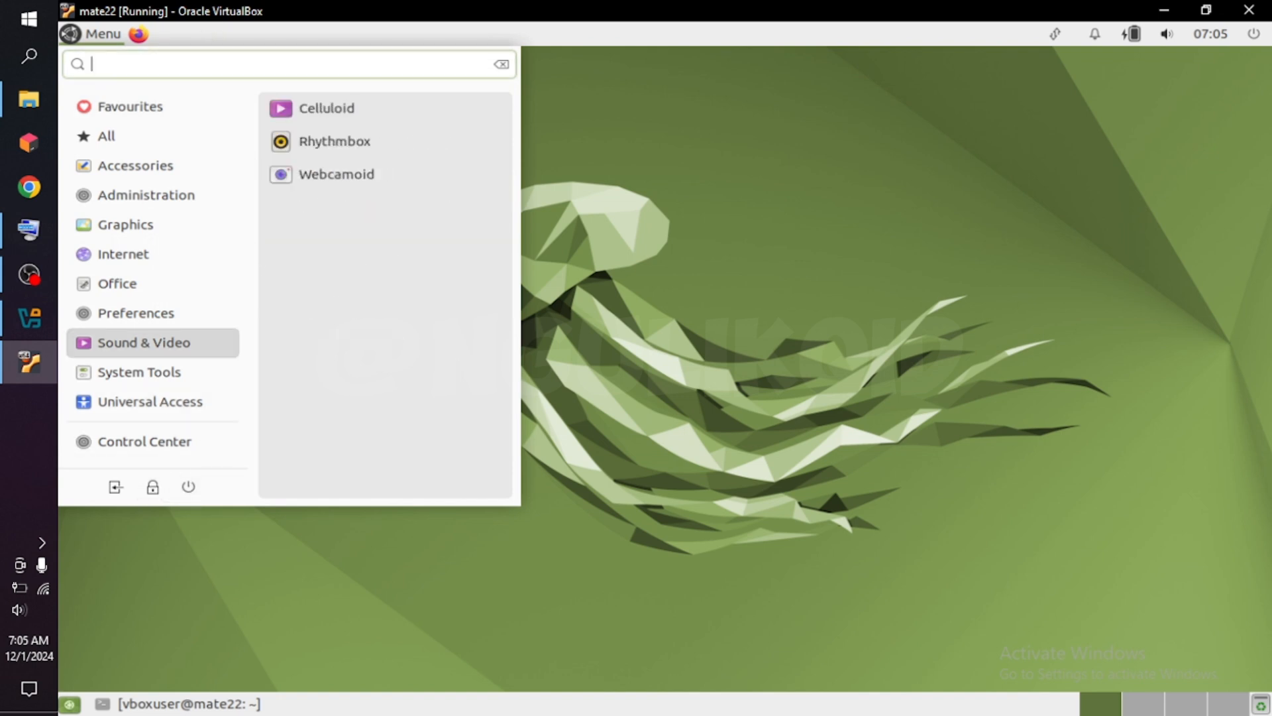
type("keyboard")
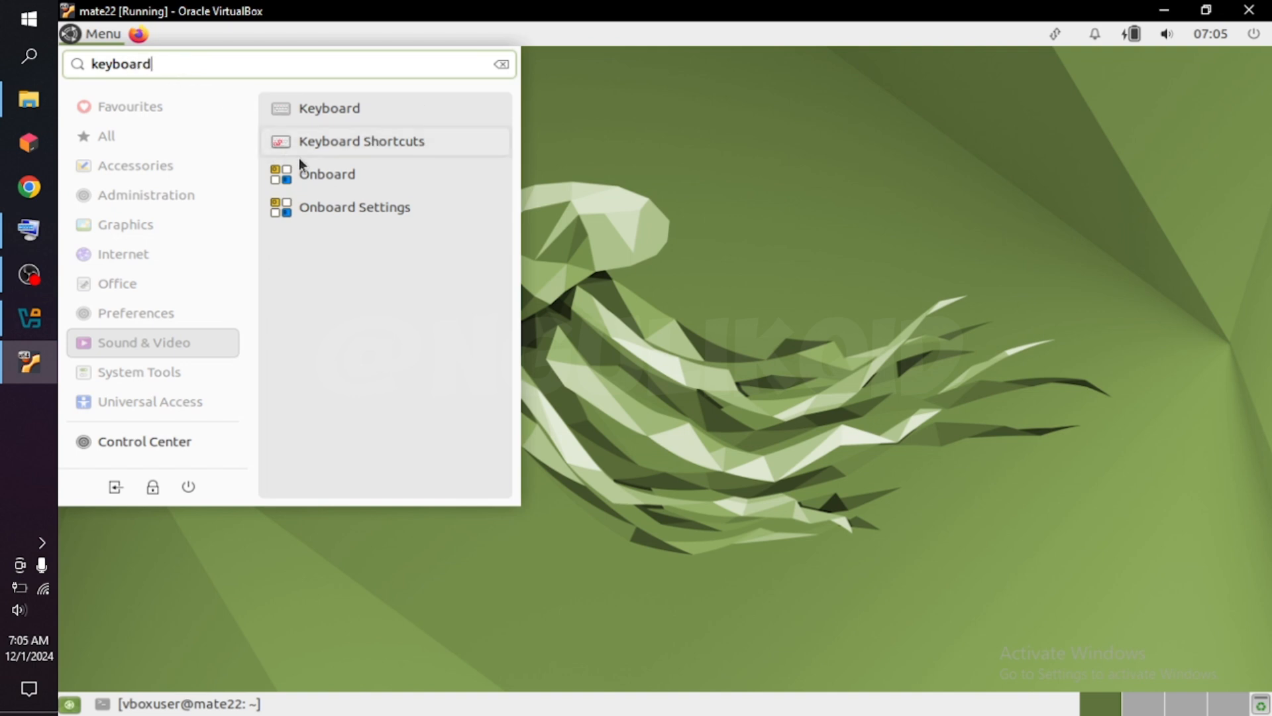
left_click(337, 185)
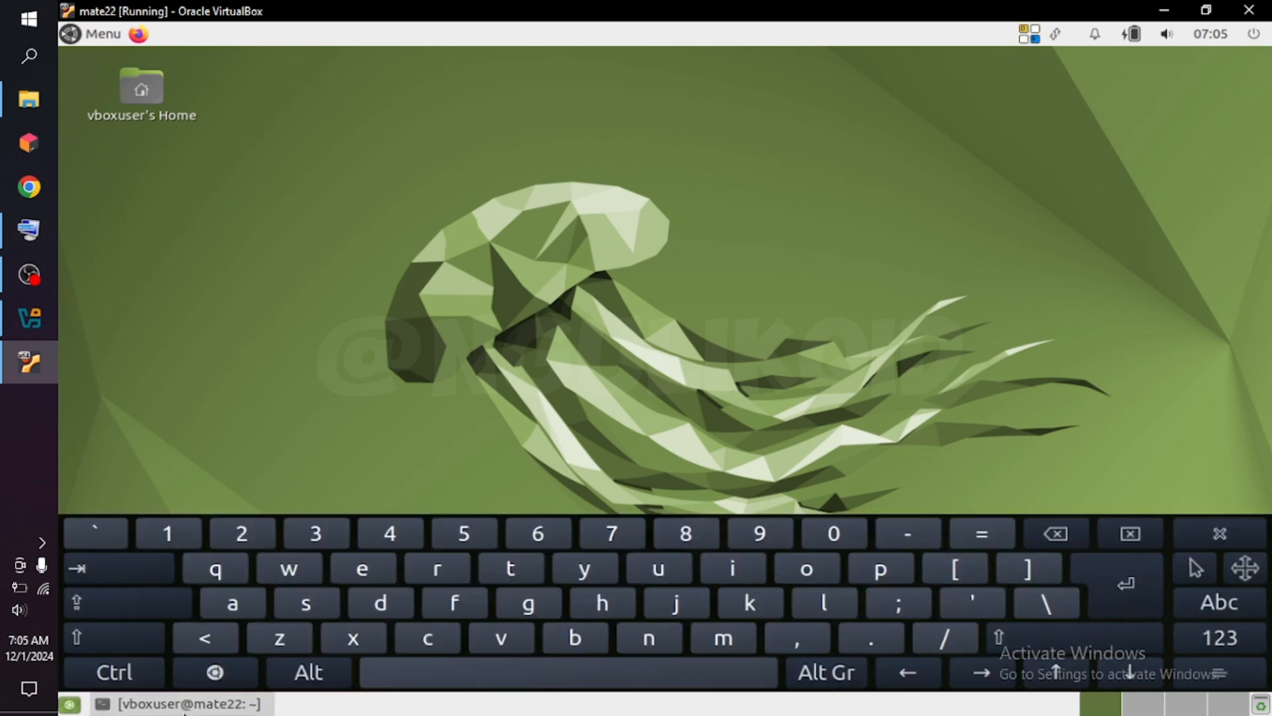
left_click(179, 704)
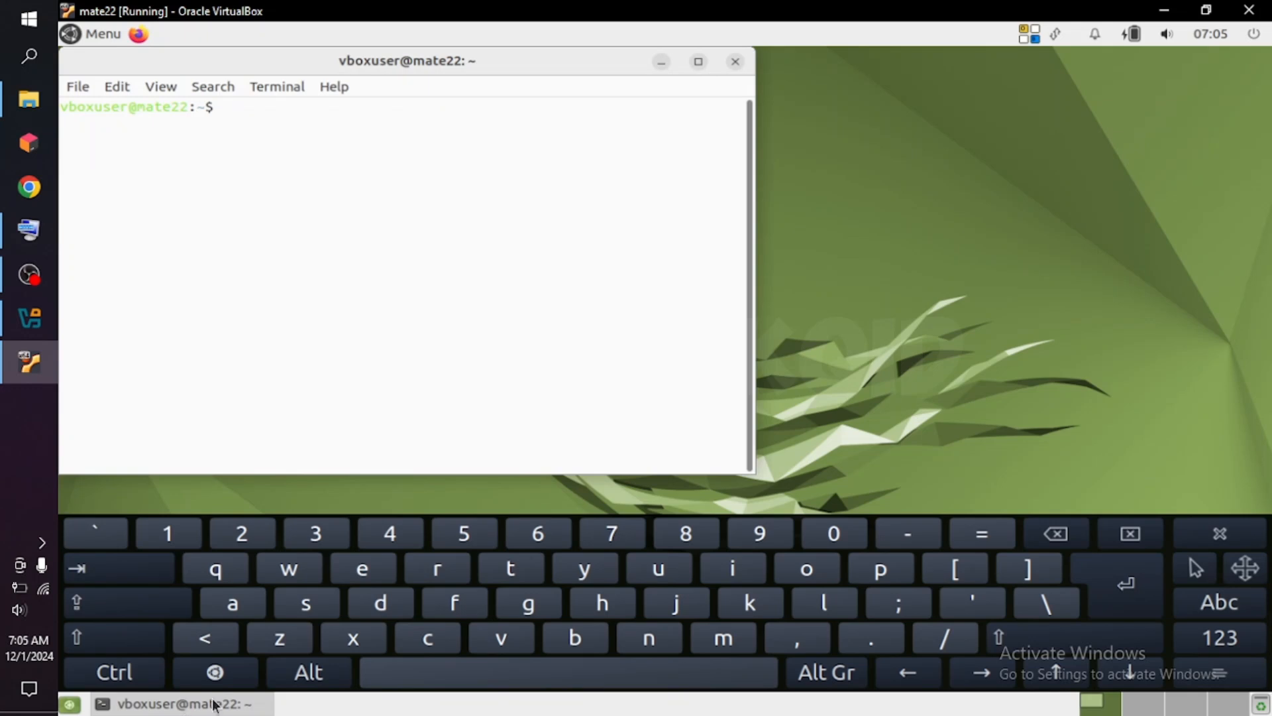
Try to update the package lists as the regular user by entering sudo apt-get update with the on-screen keyboard.
left_click(311, 610)
left_click(653, 574)
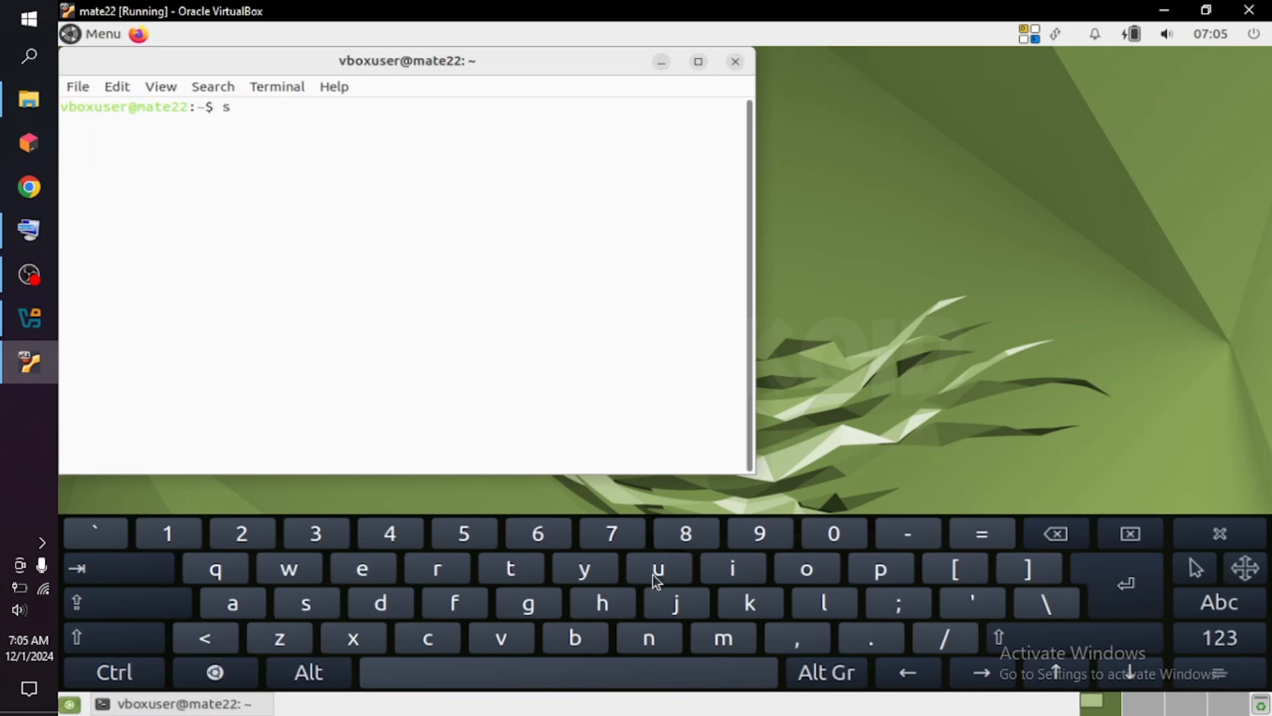
left_click(378, 602)
left_click(805, 570)
left_click(583, 684)
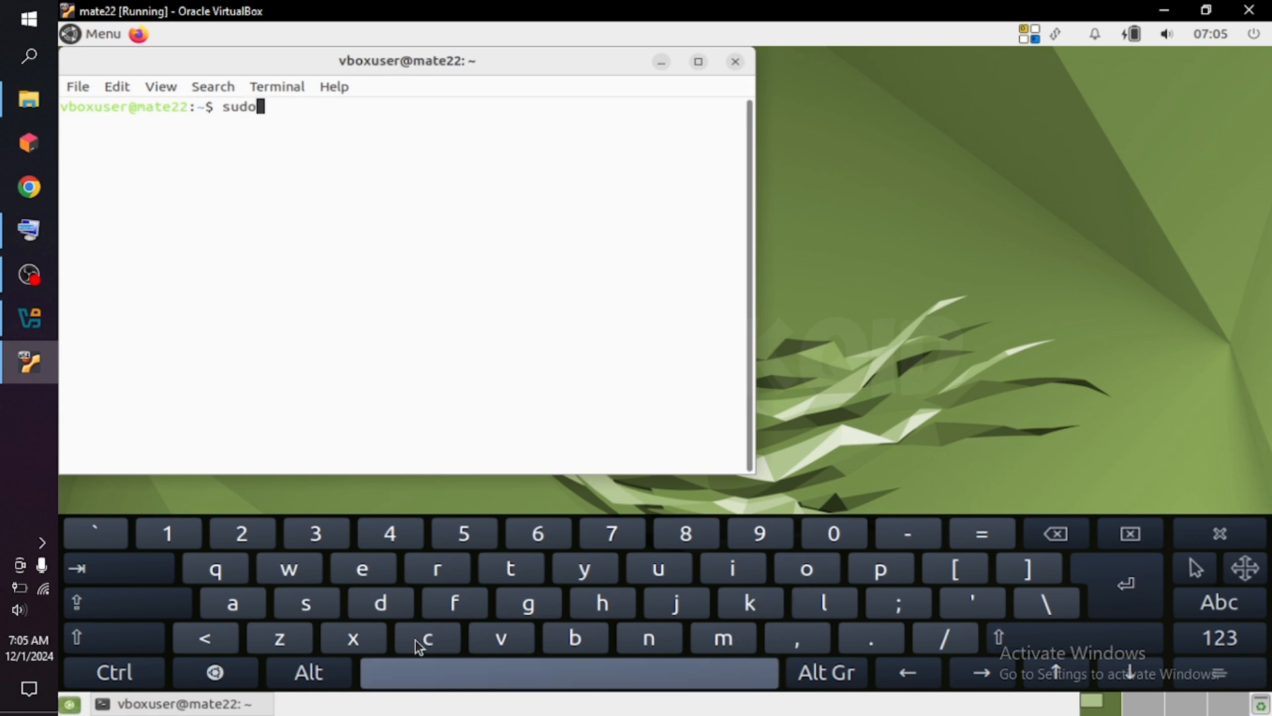
double_click(222, 603)
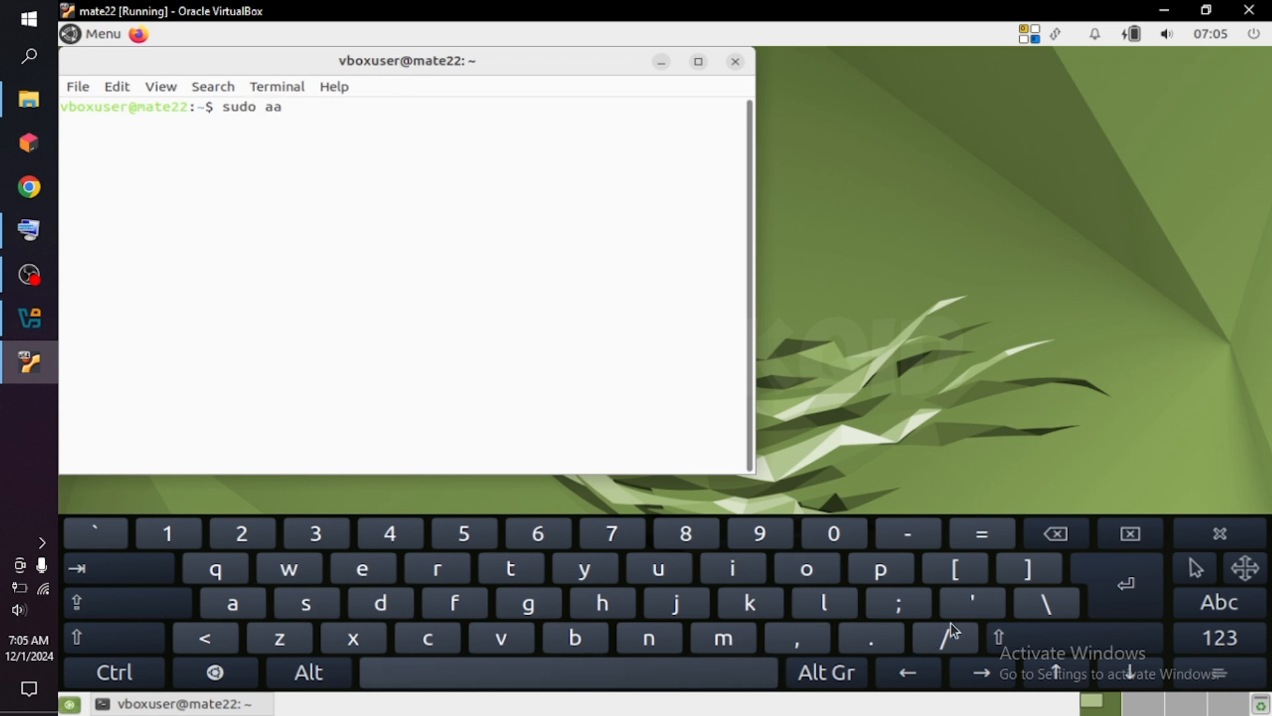
left_click(1079, 536)
left_click(892, 576)
left_click(510, 573)
left_click(916, 542)
left_click(538, 608)
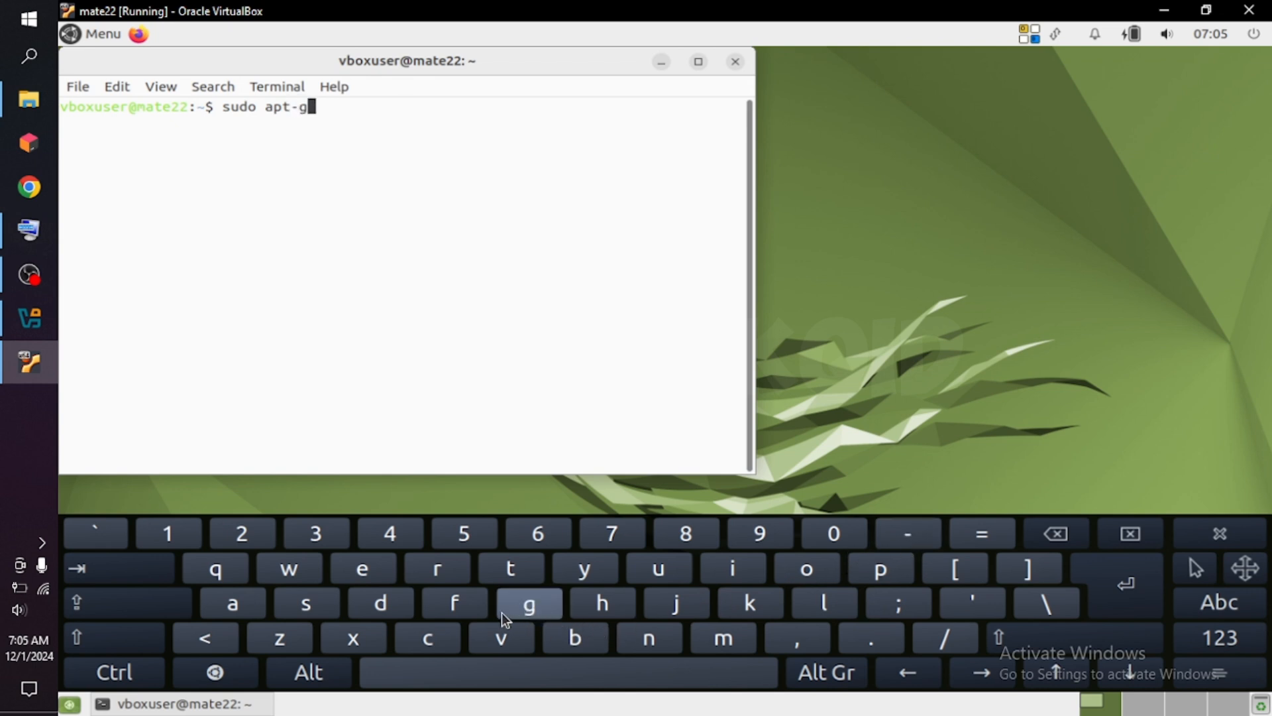
left_click(362, 571)
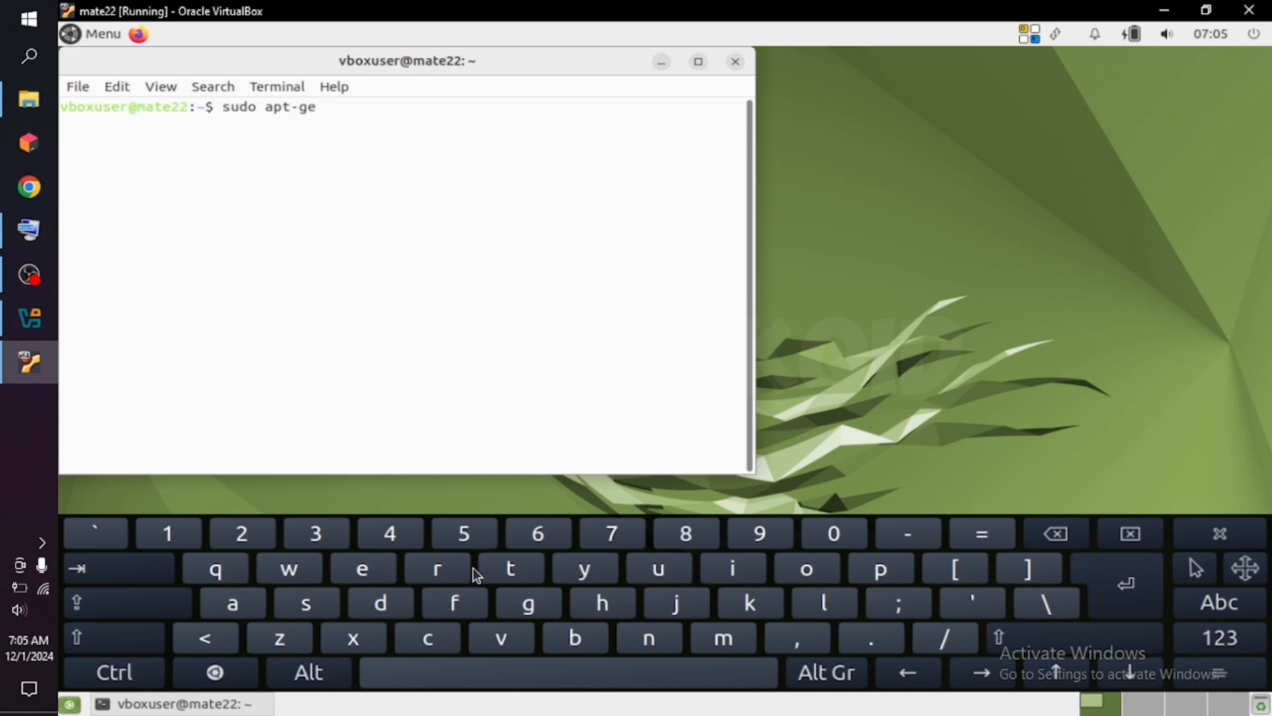
left_click(511, 572)
left_click(486, 680)
left_click(667, 572)
left_click(886, 570)
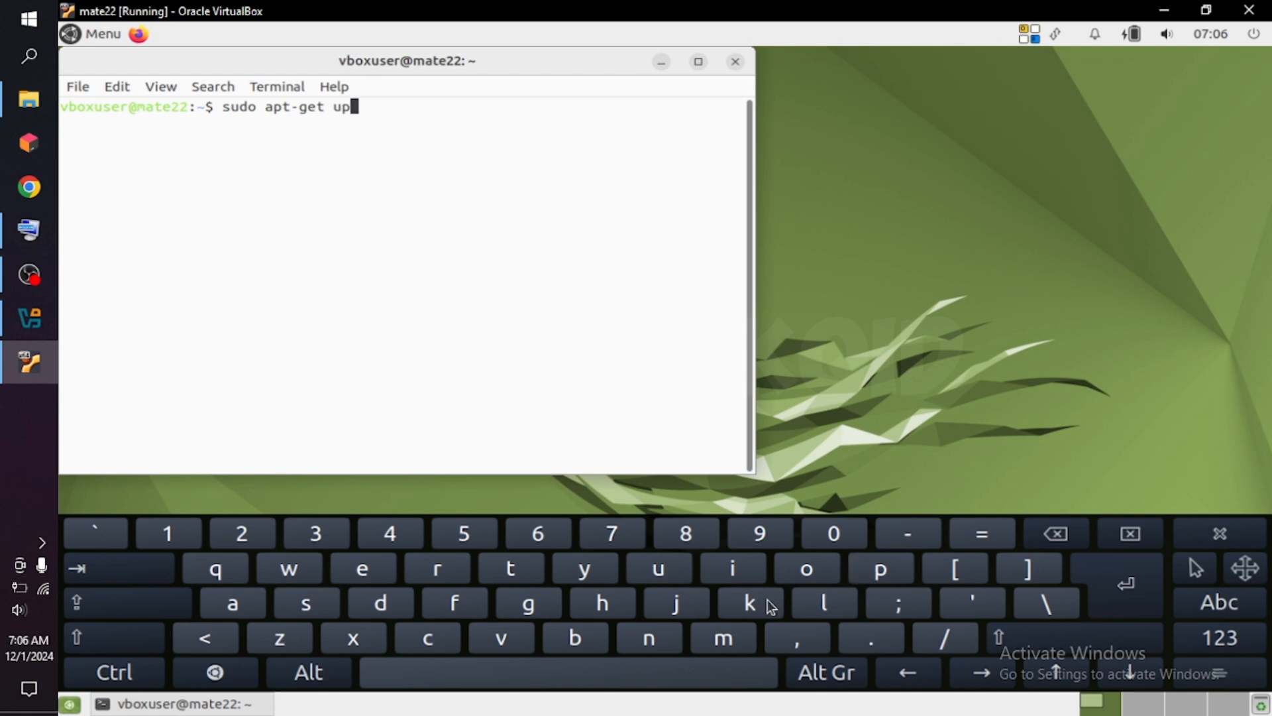
left_click(380, 608)
left_click(232, 607)
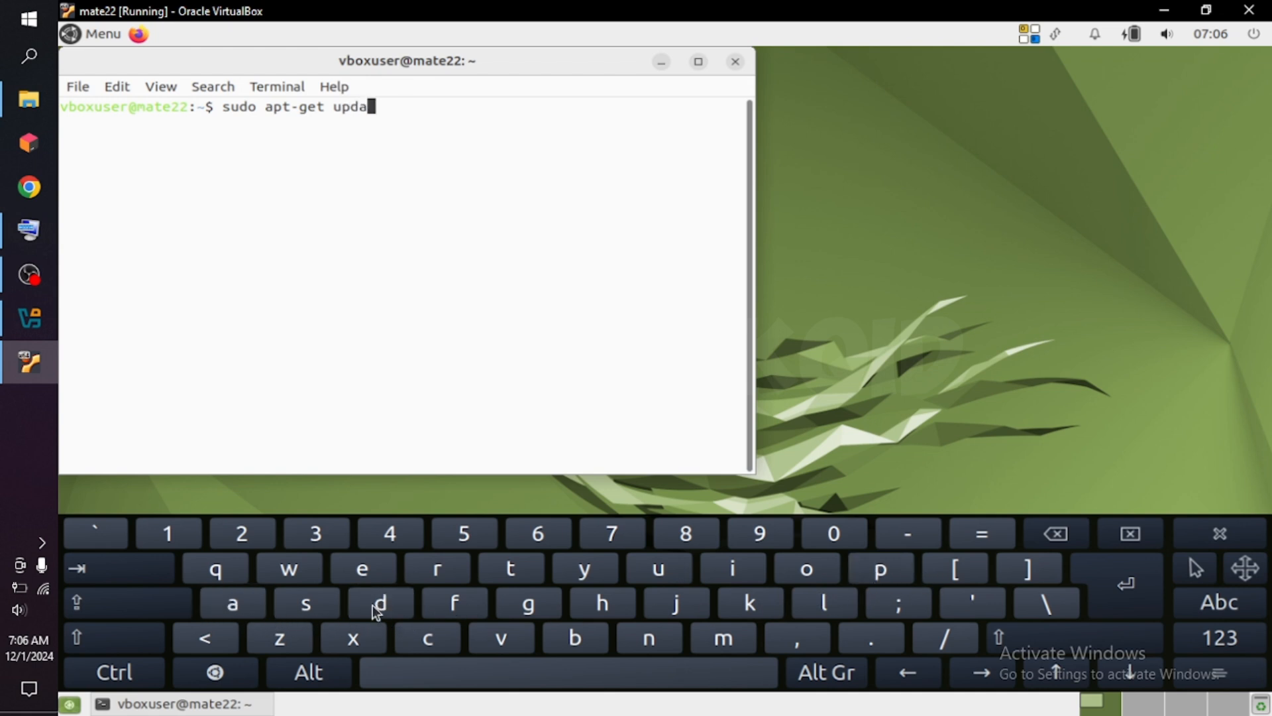
left_click(512, 571)
left_click(359, 570)
left_click(1132, 605)
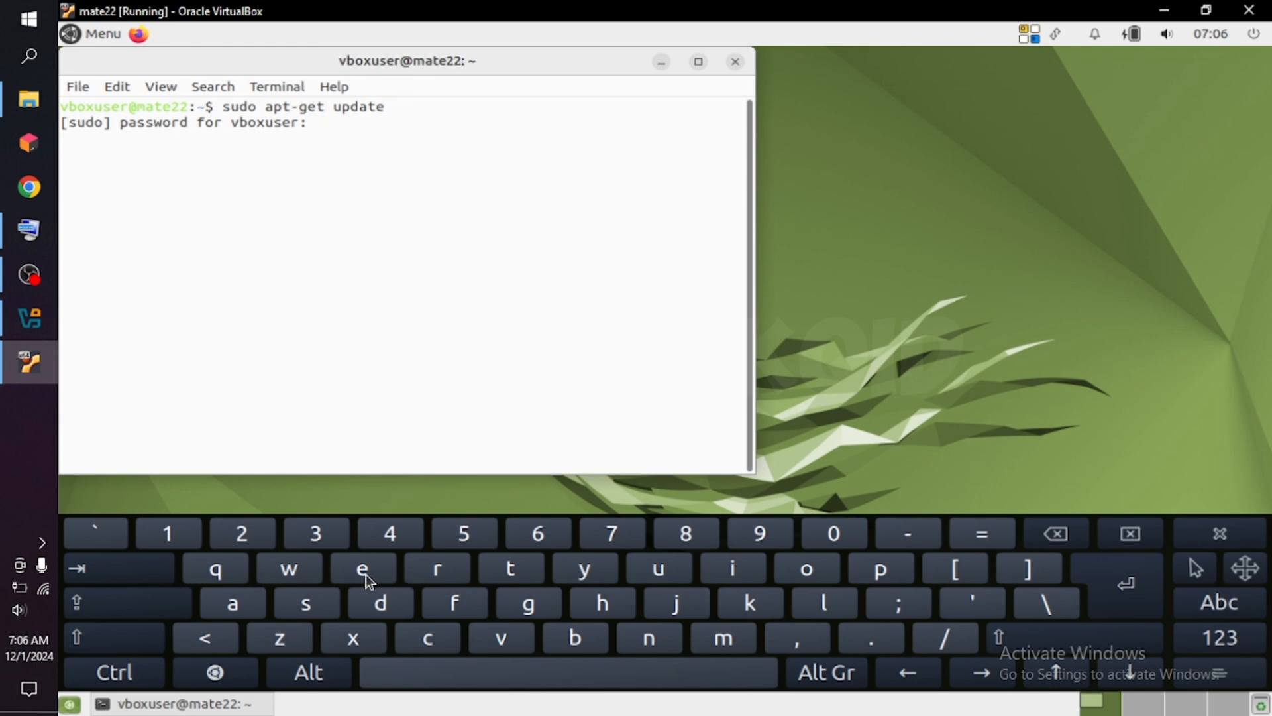
Try to authenticate the sudo command by entering the regular user's account password.
left_click(1139, 582)
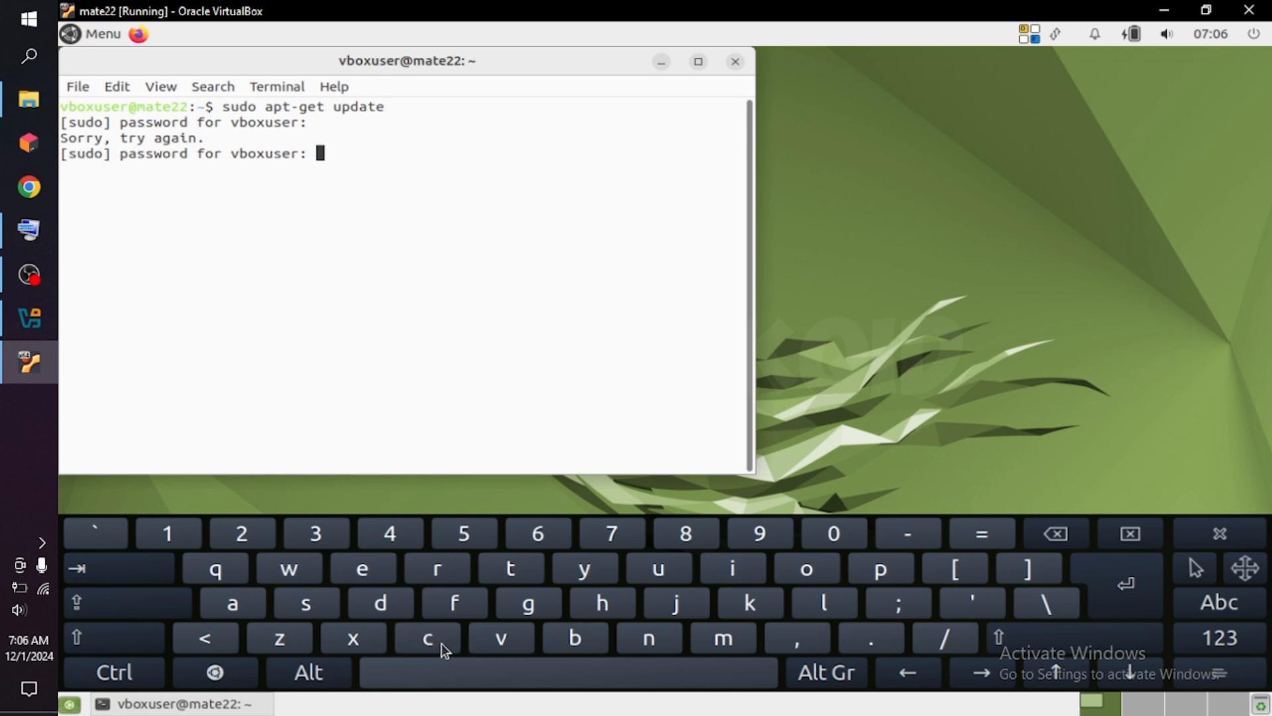
left_click(602, 610)
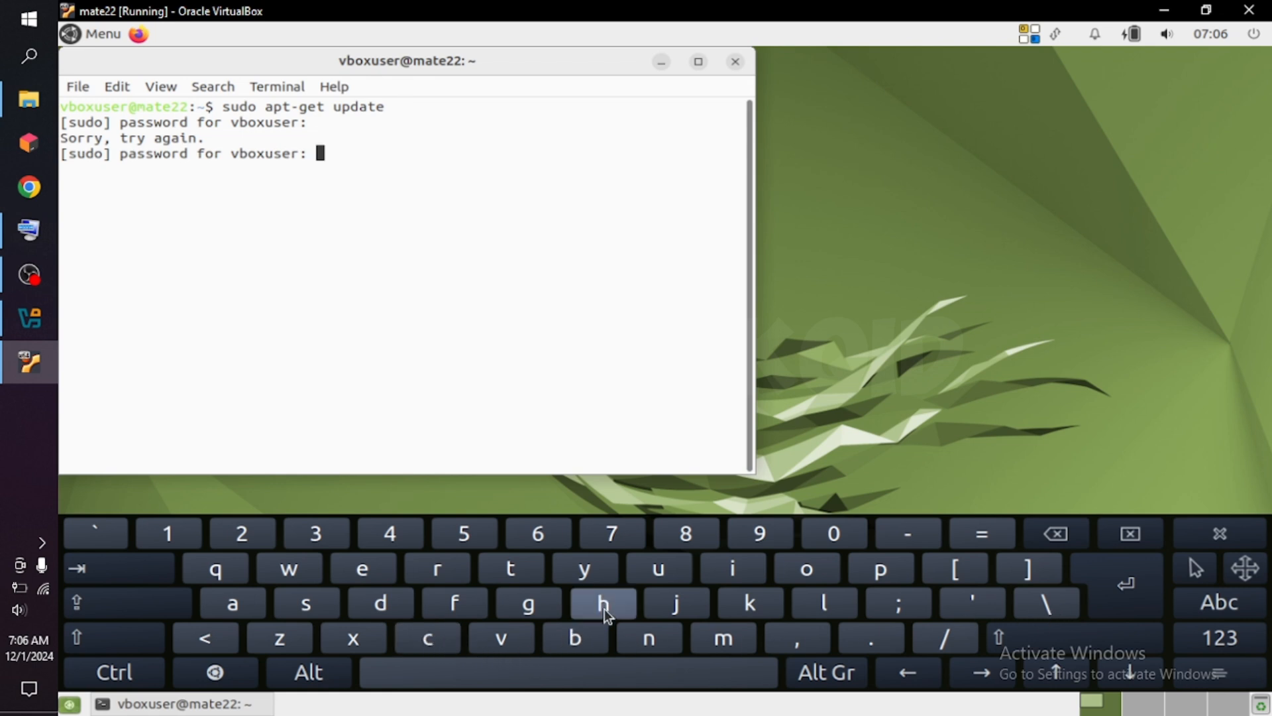
left_click(235, 609)
left_click(654, 646)
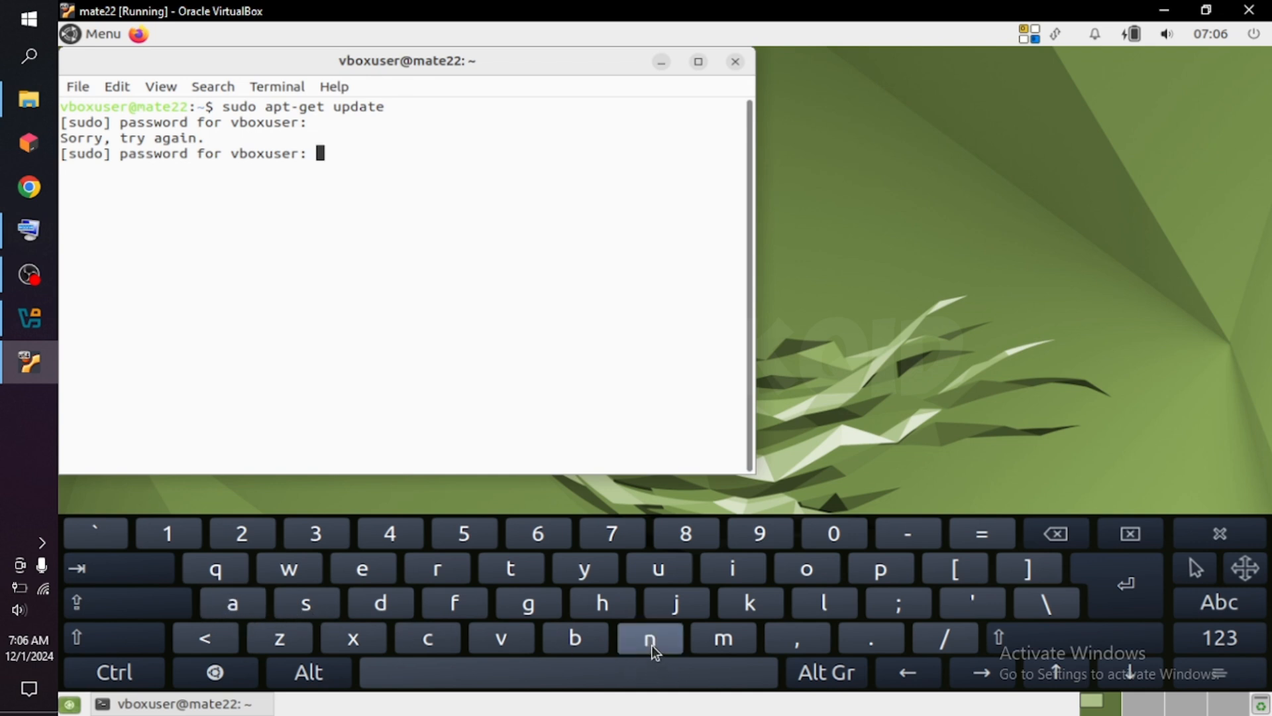
left_click(542, 610)
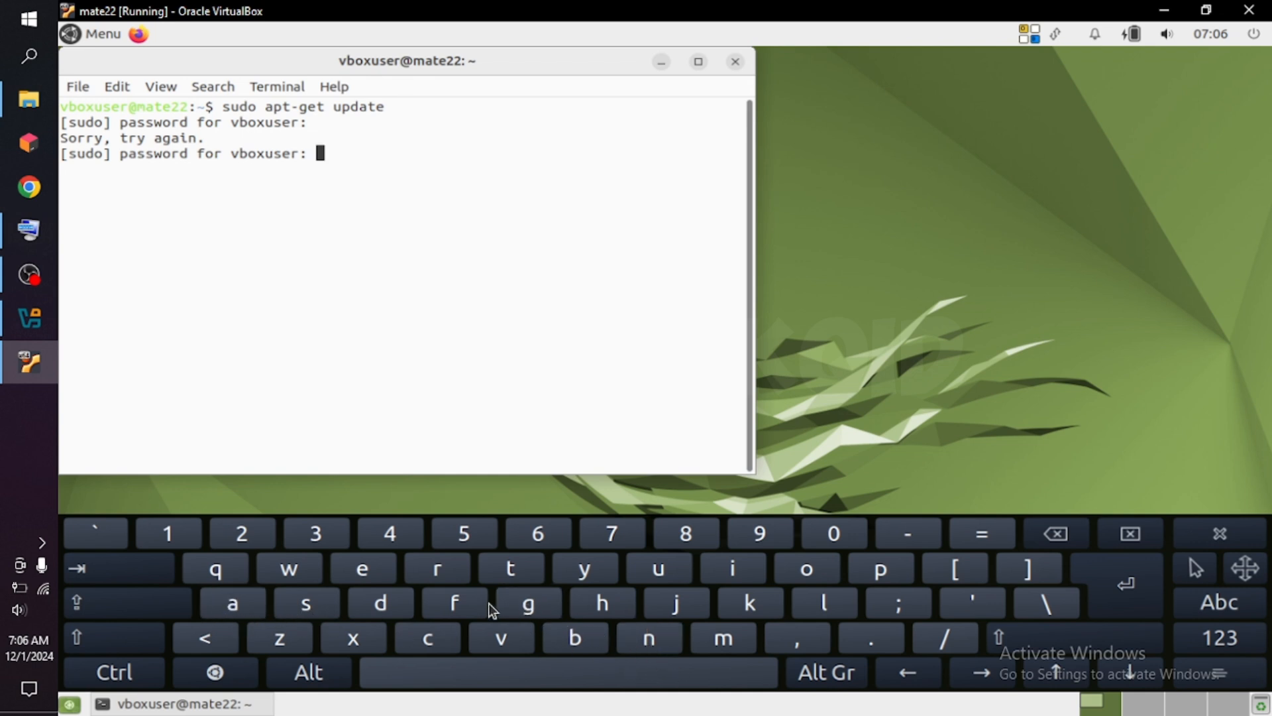
left_click(365, 570)
left_click(1133, 604)
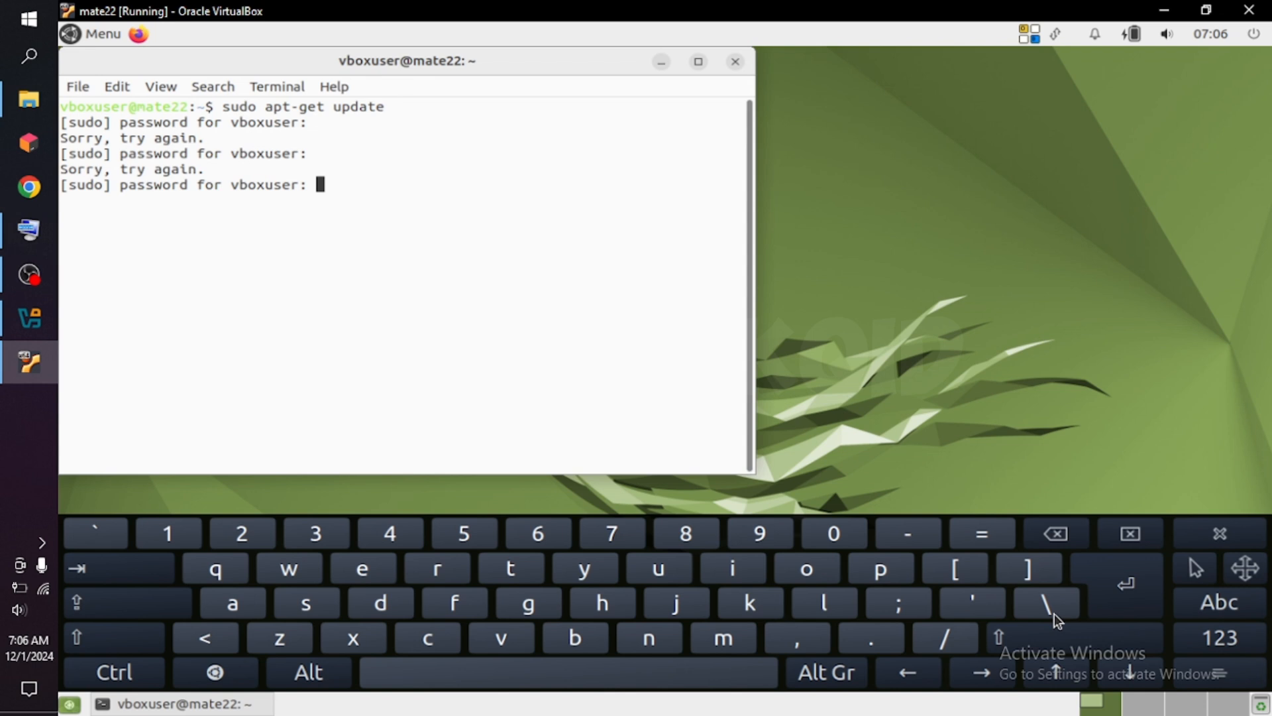
key("Return")
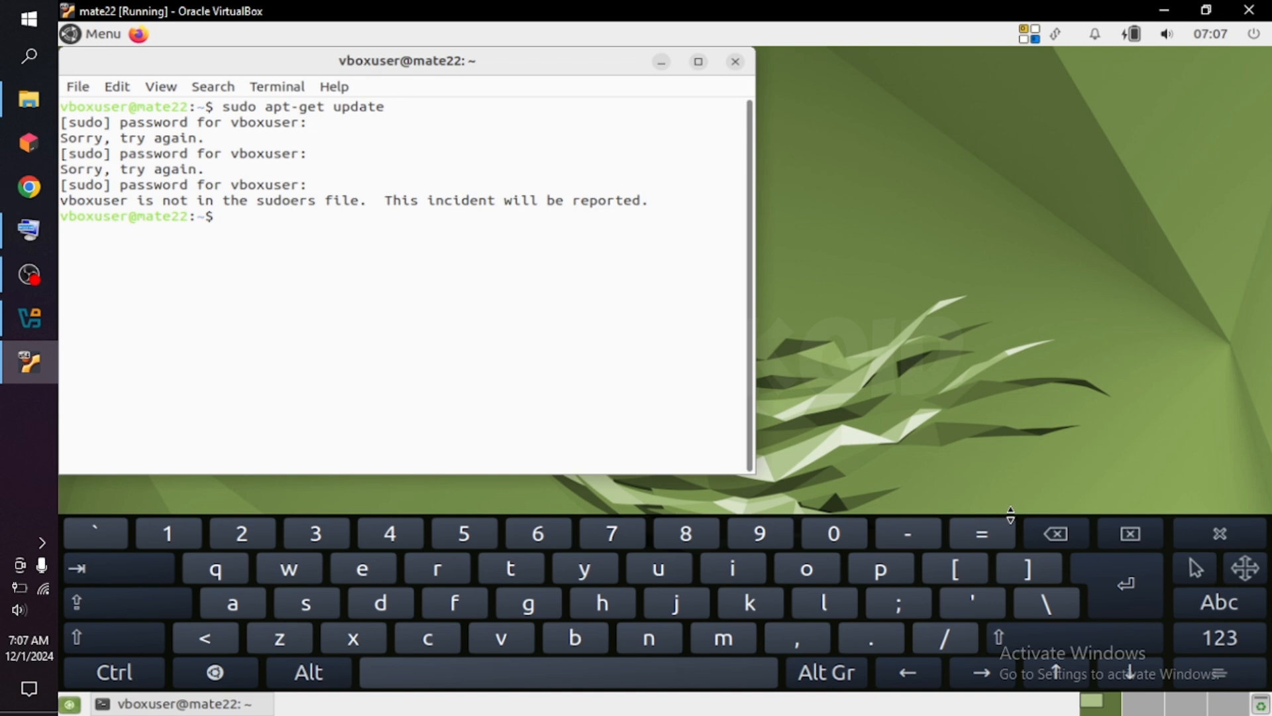
Switch to the root account with su, entering the root password.
type("su")
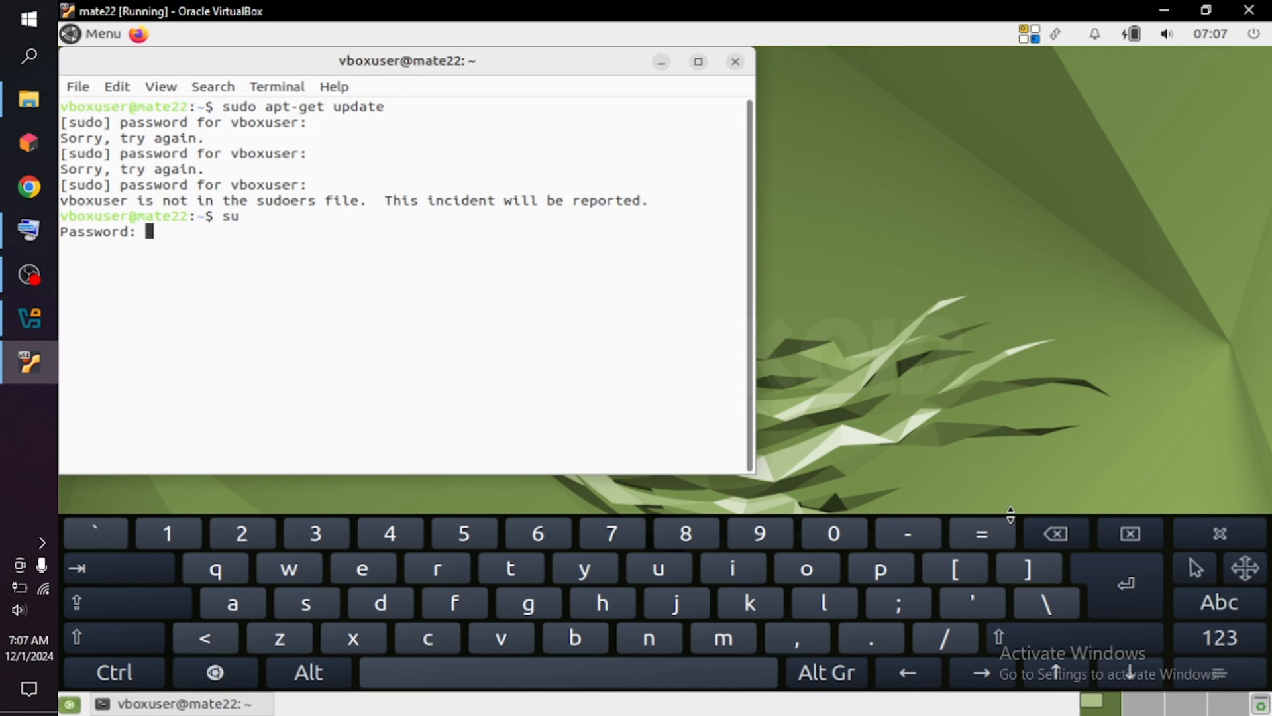
key("Return")
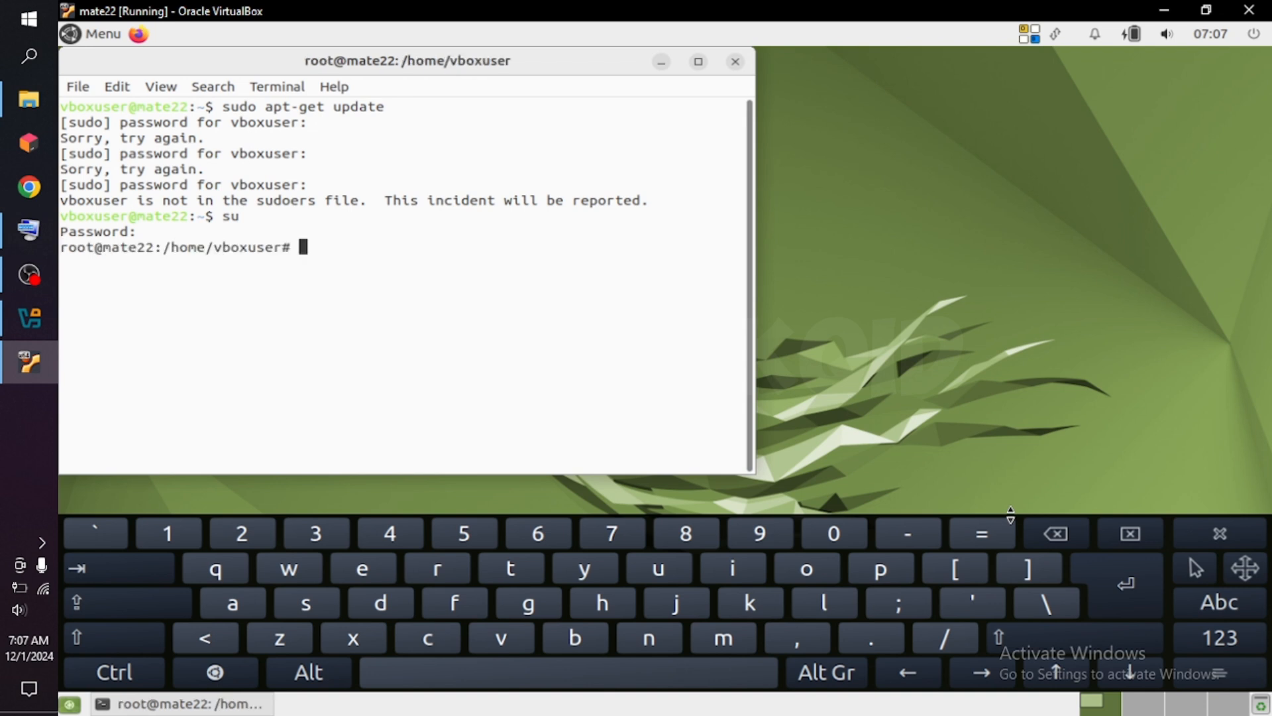
Update the package lists from the root shell by running sudo apt-get update.
type("sudo apt")
left_click(910, 539)
type("get upda")
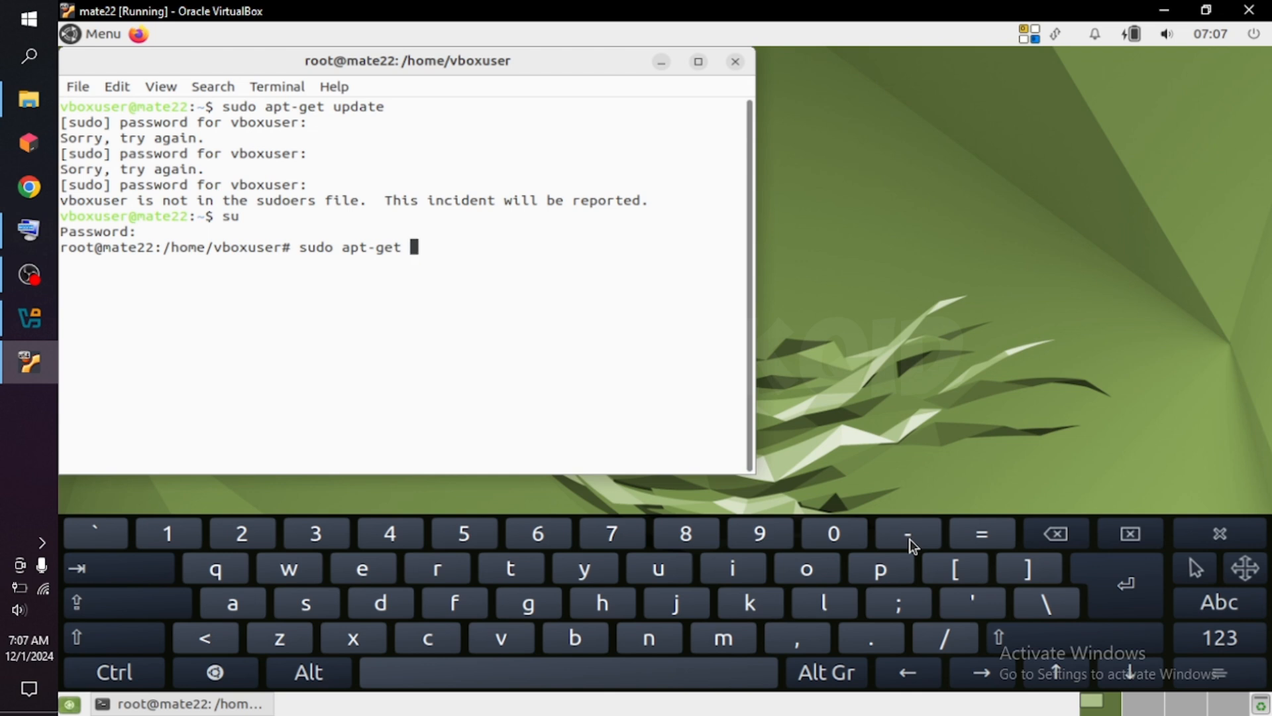
type("te")
key("Return")
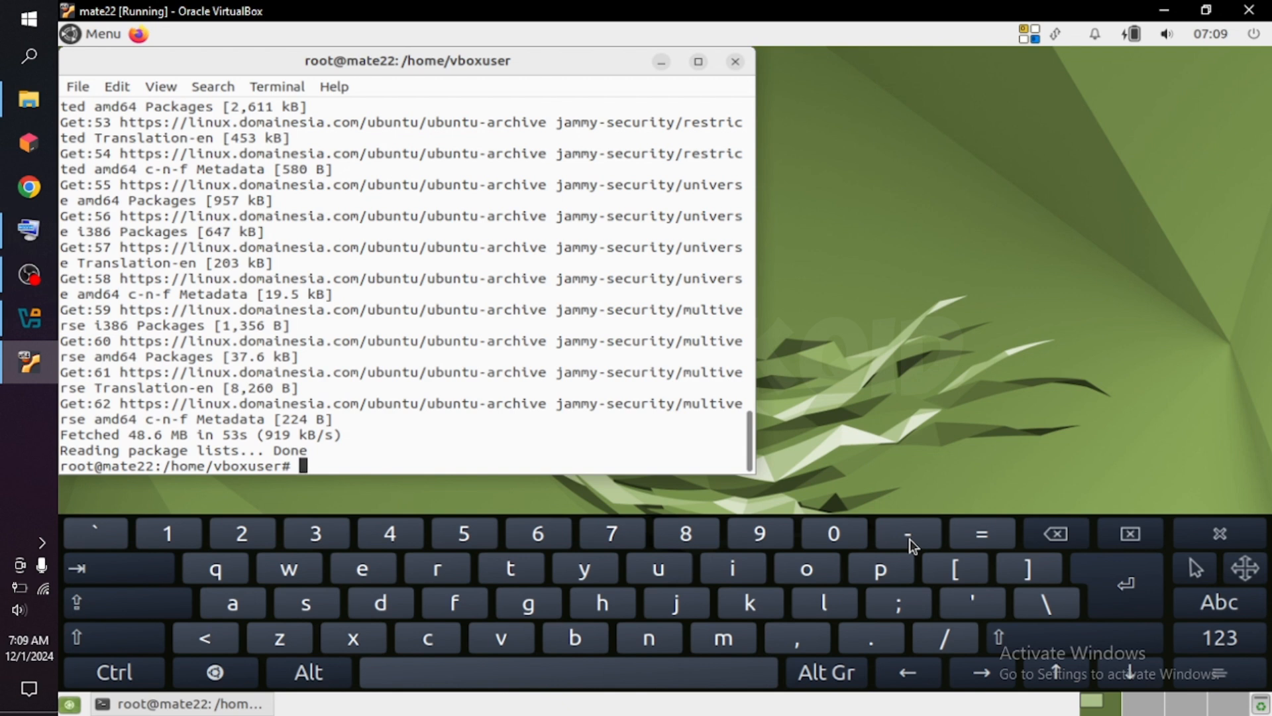
Exit the root shell and close both the terminal window and the on-screen keyboard.
type("exit")
key("Return")
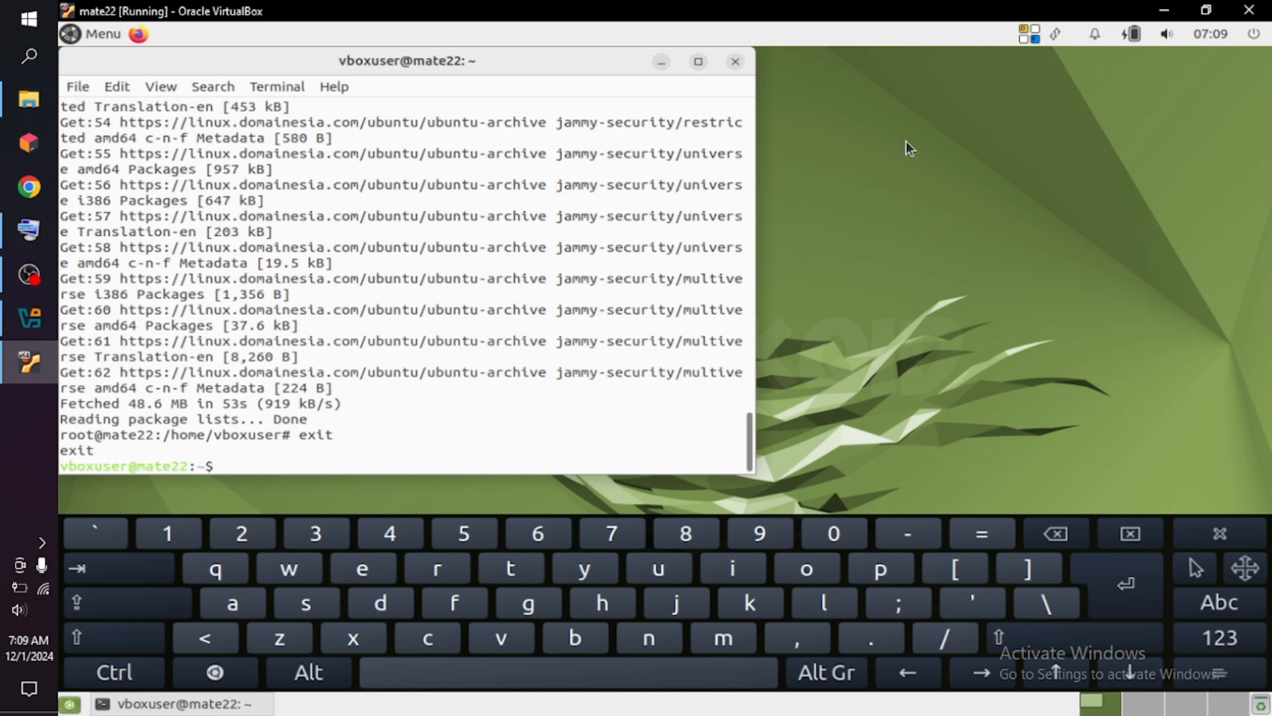
left_click(736, 62)
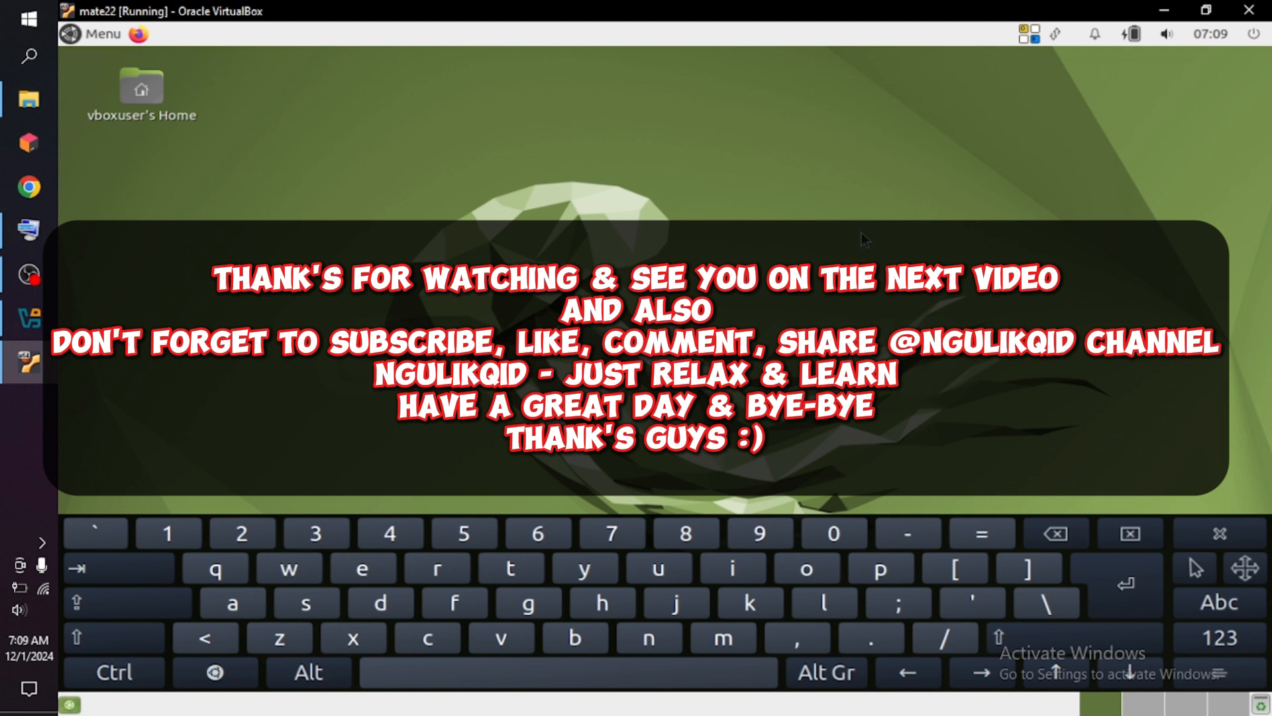
left_click(1232, 540)
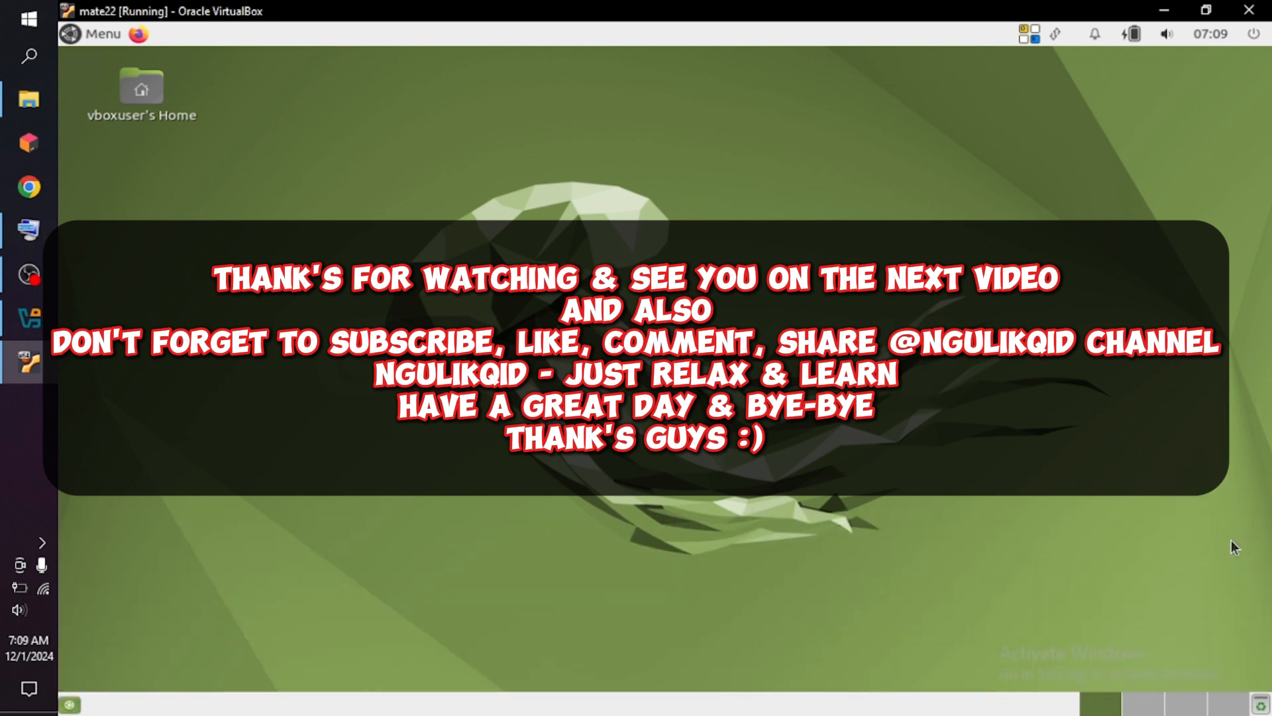